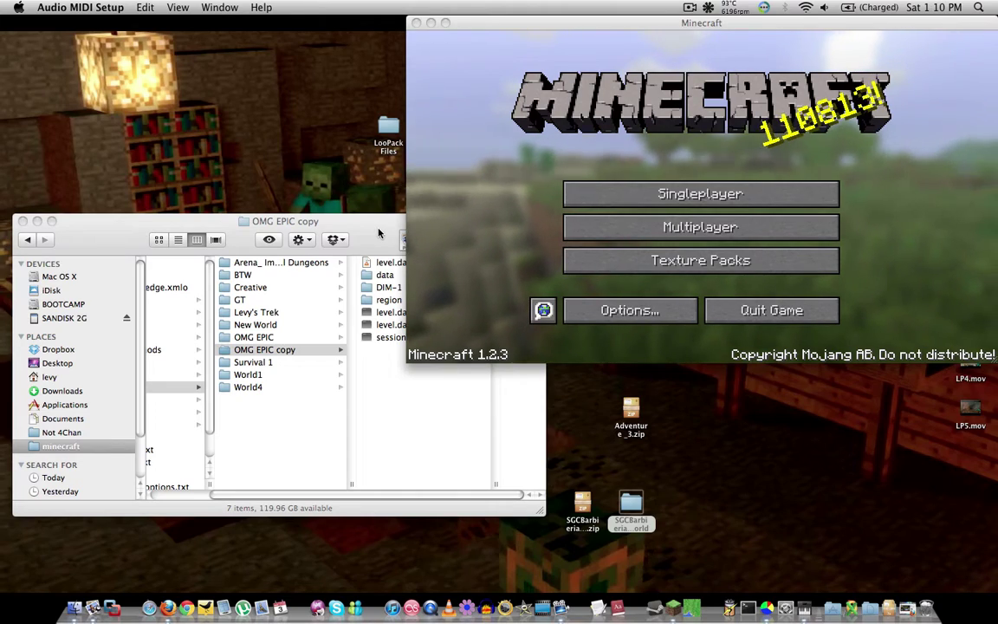
# - Bring the YouTube page for 'Minecraft: 1.2 World Conversion Bug!' in front of Minecraft
pyautogui.click(167, 606)
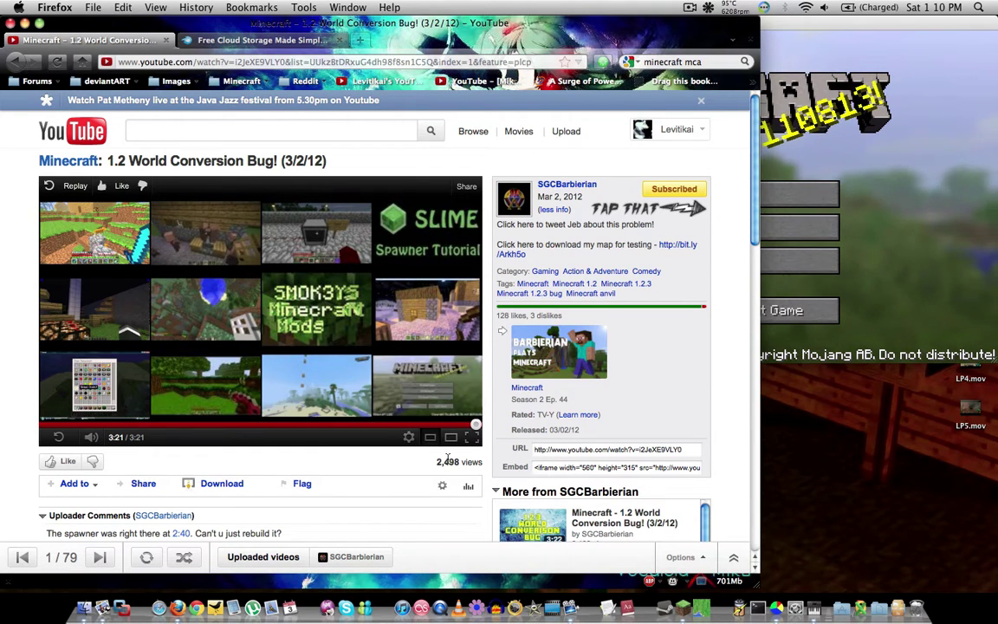
pyautogui.moveTo(435, 462); pyautogui.dragTo(468, 462)
pyautogui.click(367, 463)
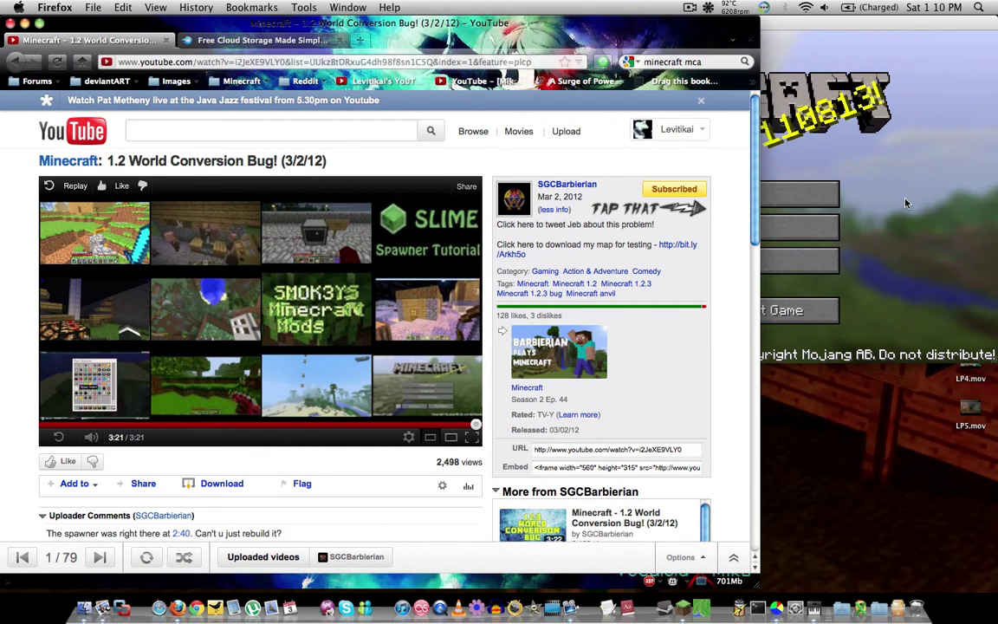
# - Convert and load the OMG EPIC copy world from Singleplayer, then walk toward the torch-lit block
pyautogui.click(814, 178)
pyautogui.click(790, 192)
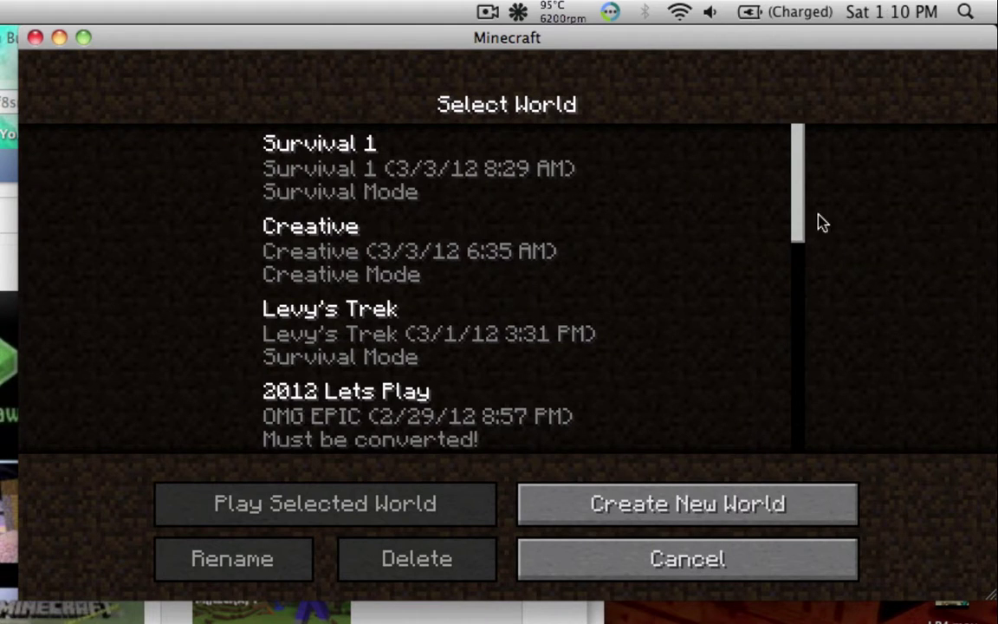
pyautogui.moveTo(876, 135); pyautogui.dragTo(875, 162)
pyautogui.moveTo(795, 266); pyautogui.dragTo(788, 288)
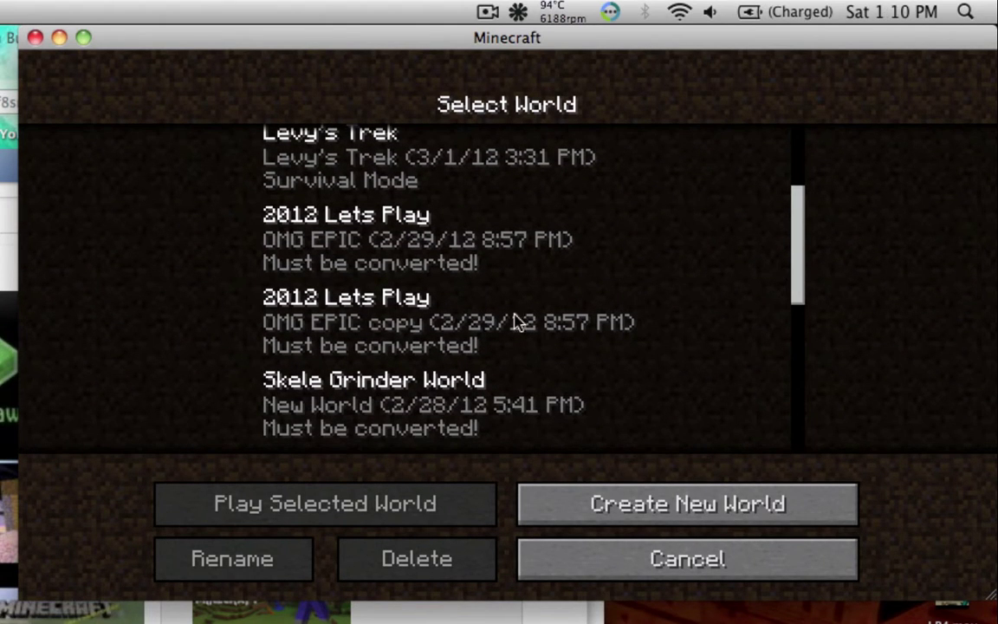
pyautogui.click(397, 322)
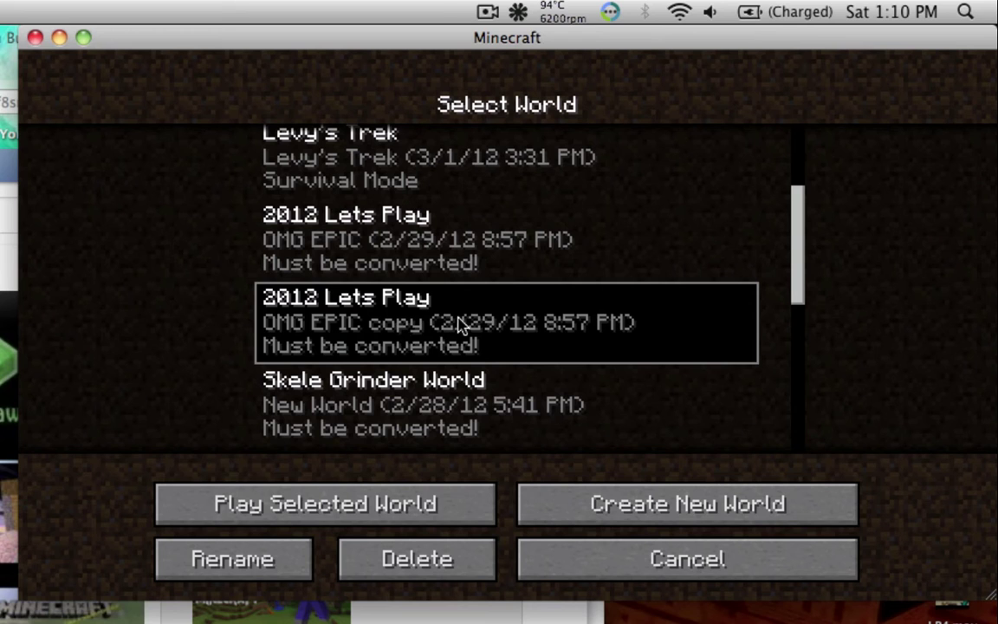
pyautogui.click(352, 504)
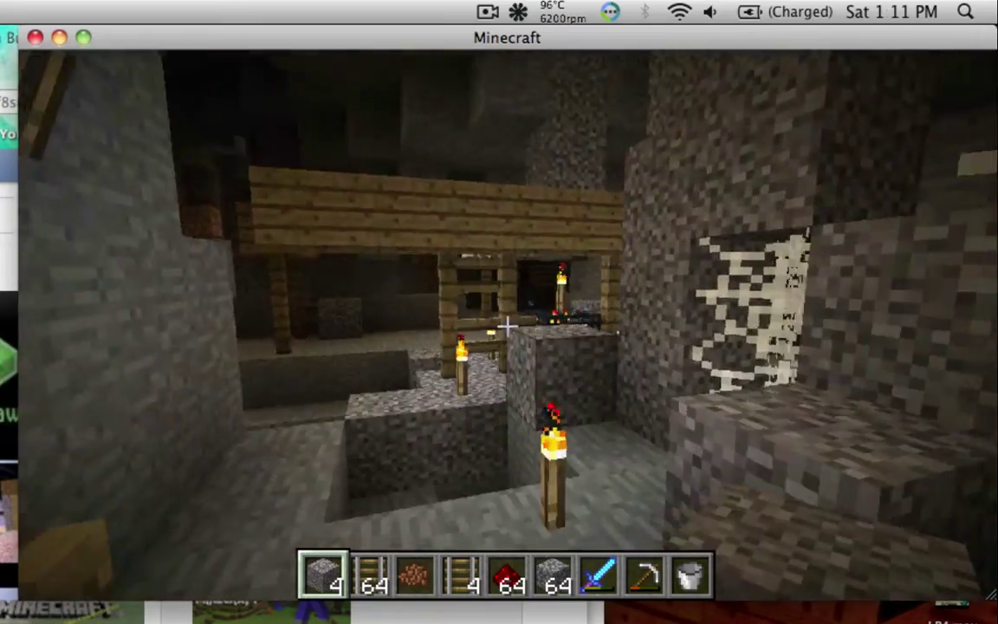
pyautogui.press('w')
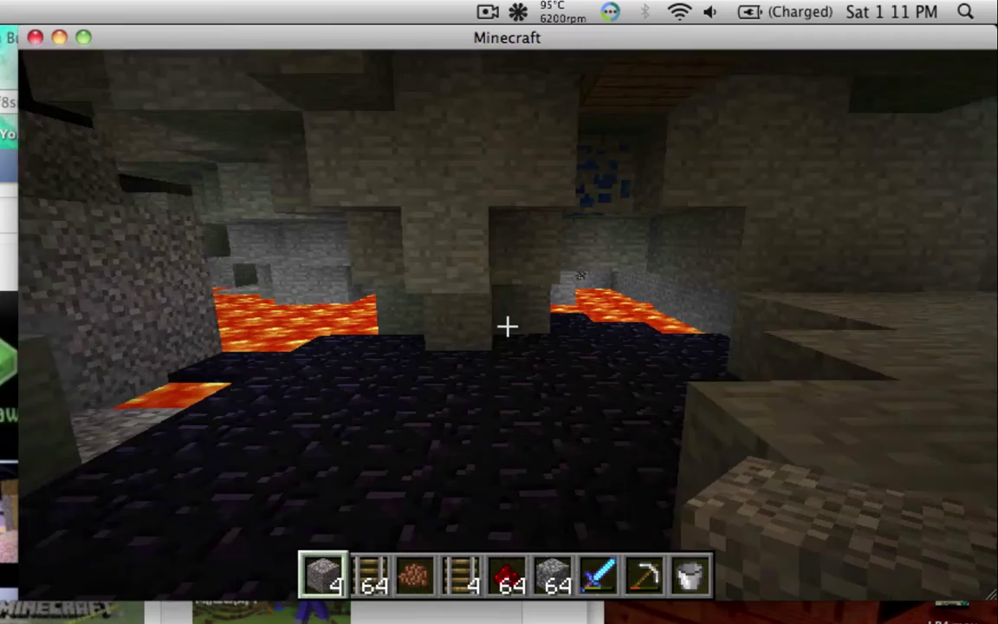
# - Save and quit to the title screen and browse the singleplayer world list
pyautogui.press('Escape')
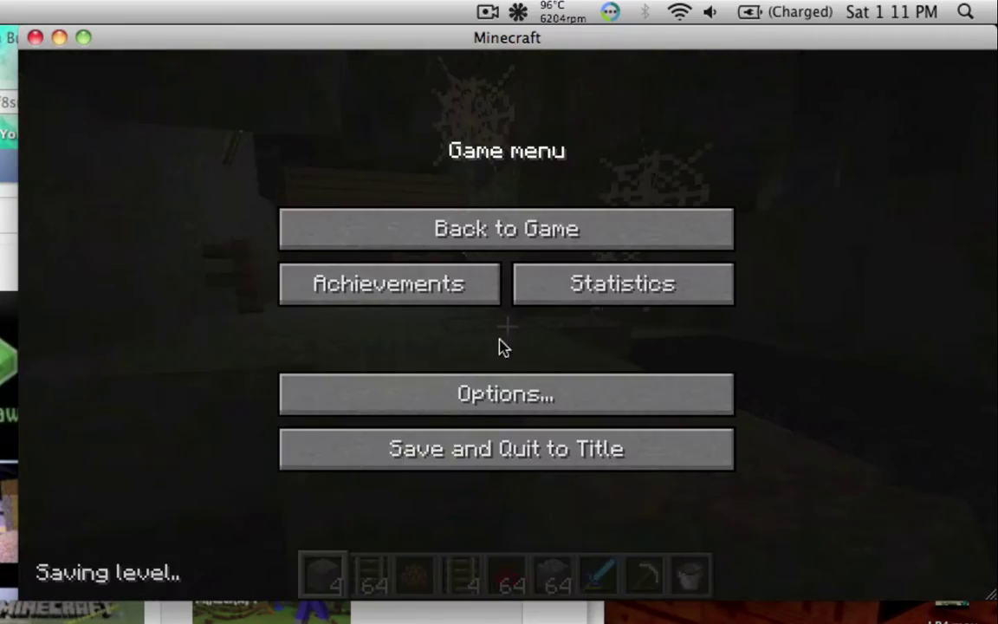
pyautogui.click(466, 443)
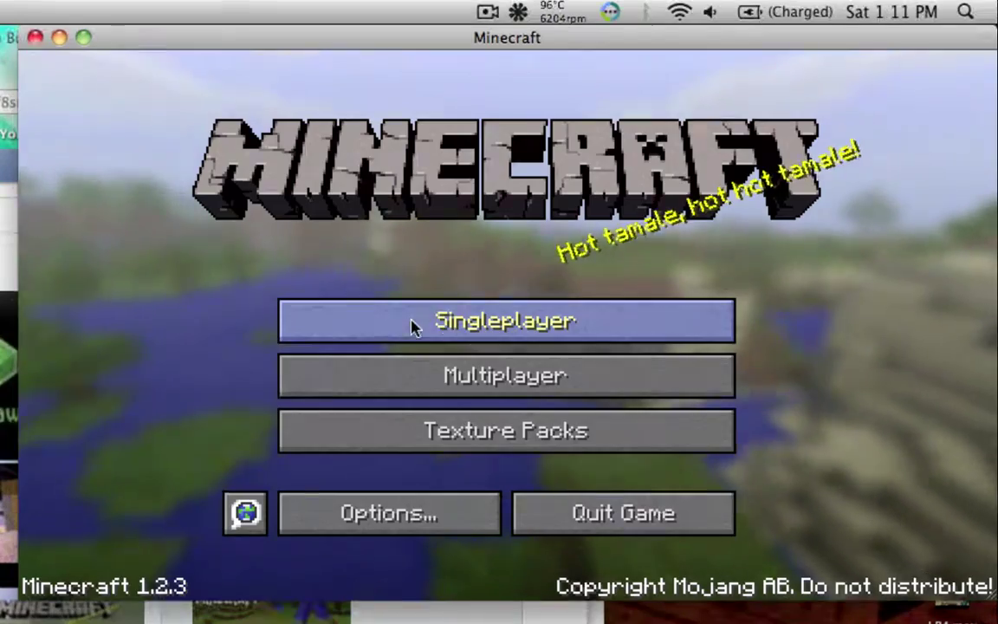
pyautogui.click(410, 324)
pyautogui.scroll(-3, 498, 333)
pyautogui.scroll(-4, 498, 333)
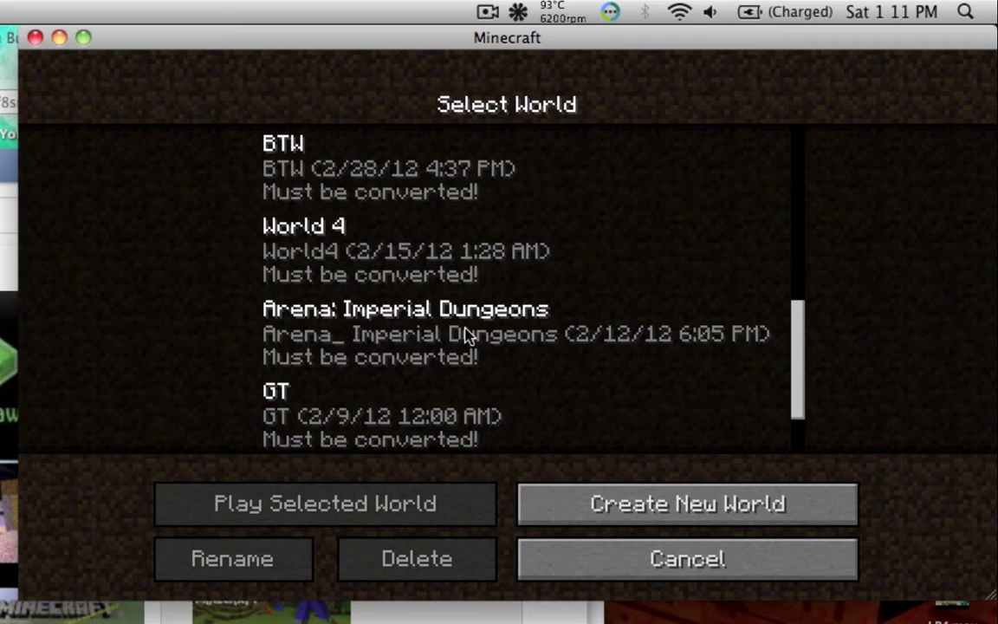
pyautogui.scroll(3, 465, 336)
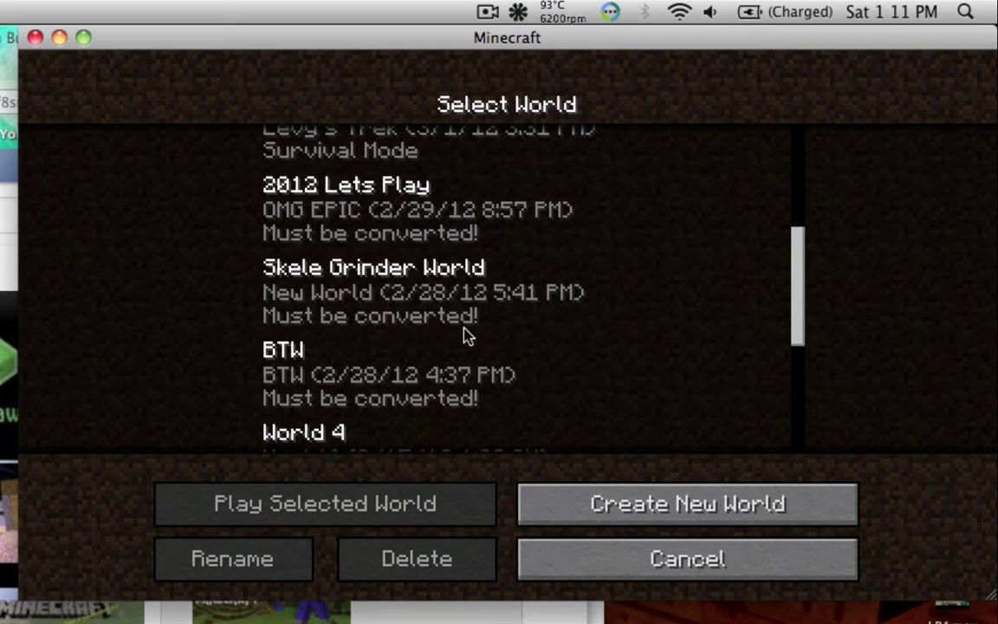
pyautogui.click(336, 227)
# - Delete the converted copy of the world, confirming the deletion
pyautogui.scroll(1, 507, 285)
pyautogui.scroll(-1, 511, 288)
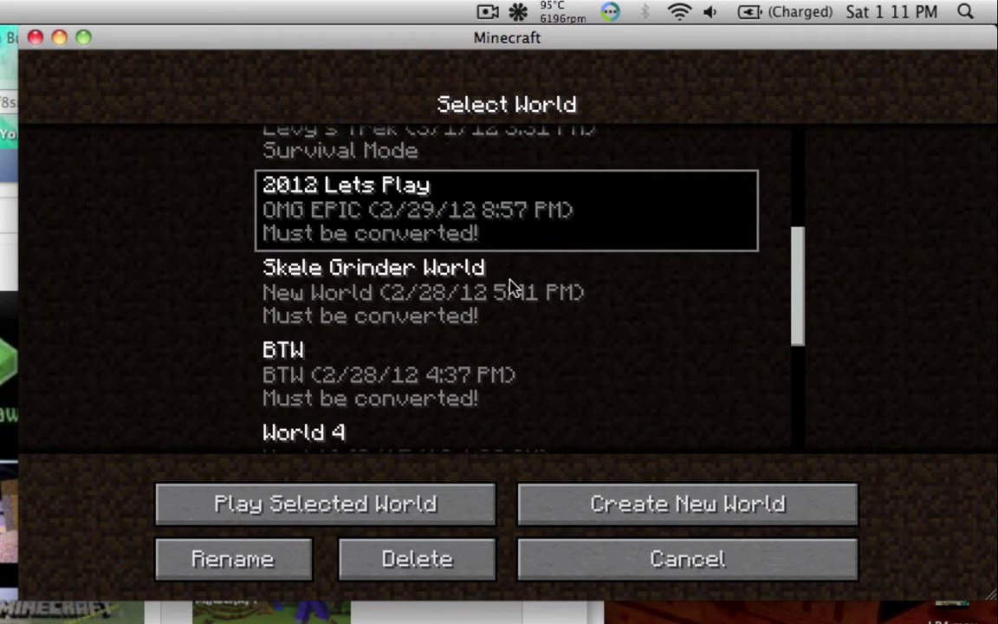
pyautogui.scroll(4, 425, 223)
pyautogui.click(394, 153)
pyautogui.click(469, 559)
pyautogui.click(433, 391)
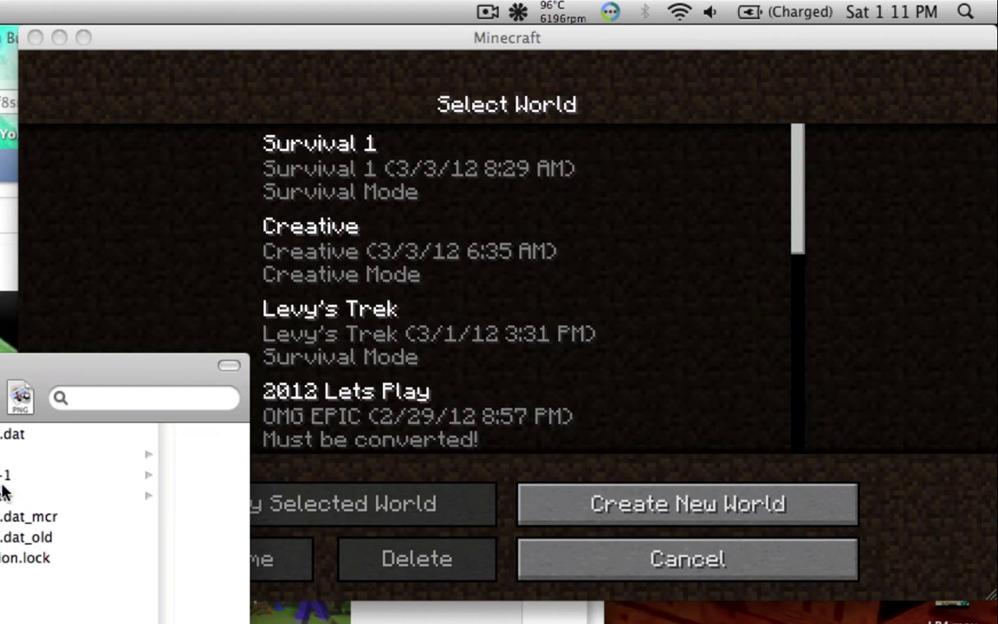
# - Move level.dat_mcr from the OMG EPIC world folder to the Trash
pyautogui.moveTo(1, 381); pyautogui.dragTo(160, 257)
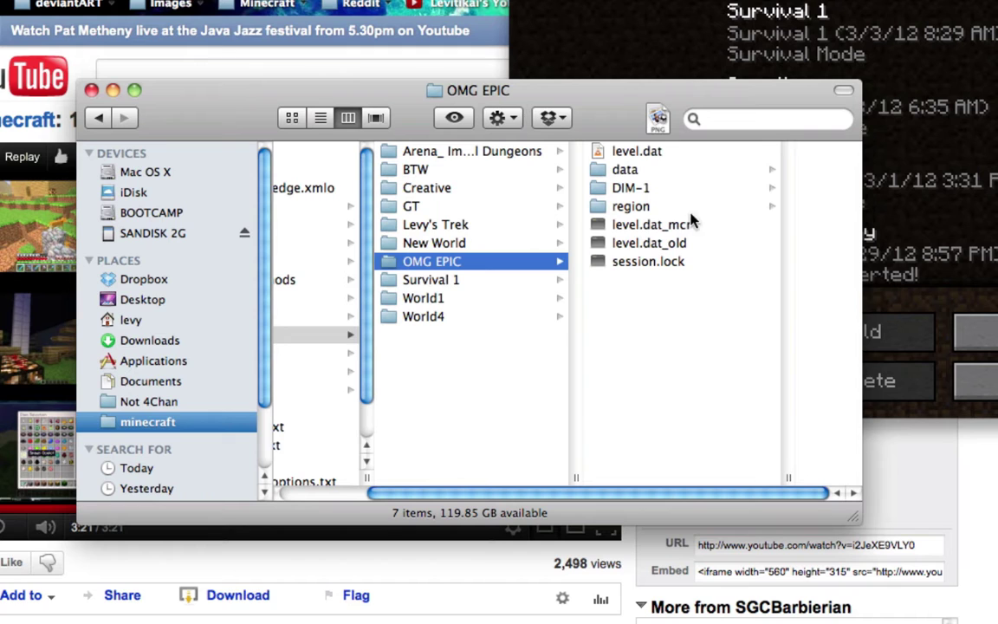
pyautogui.rightClick(630, 228)
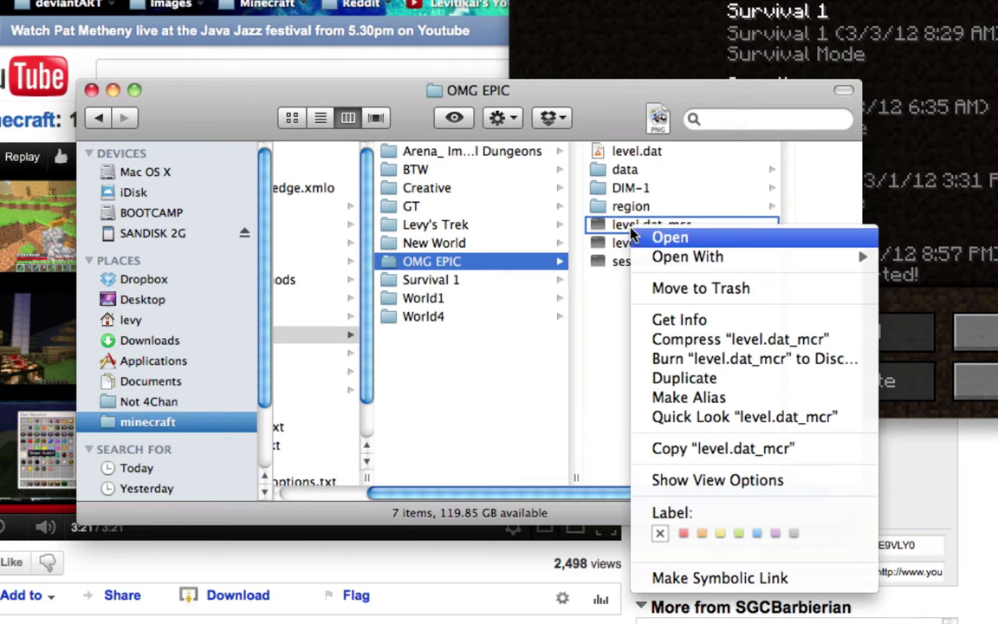
pyautogui.click(706, 296)
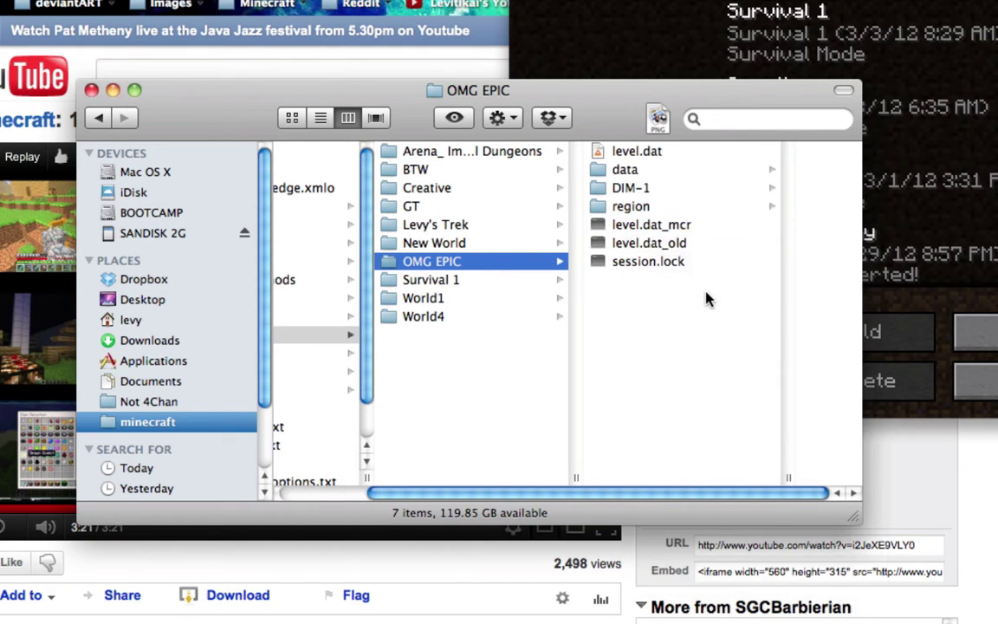
# - Open the world's region folder and compare details of the .mca and .mcr region files
pyautogui.click(630, 188)
pyautogui.click(485, 208)
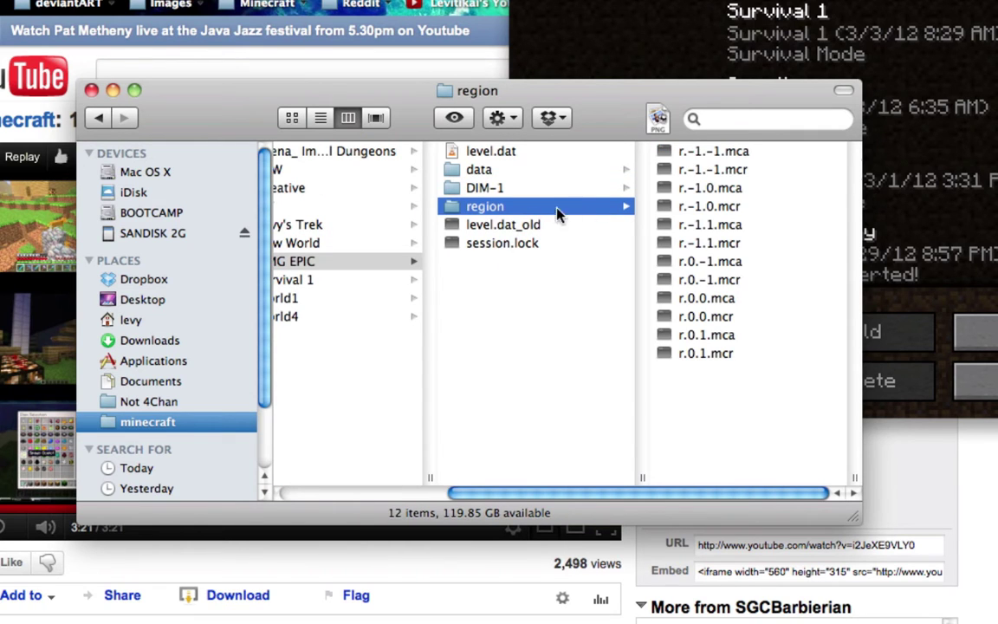
pyautogui.click(730, 173)
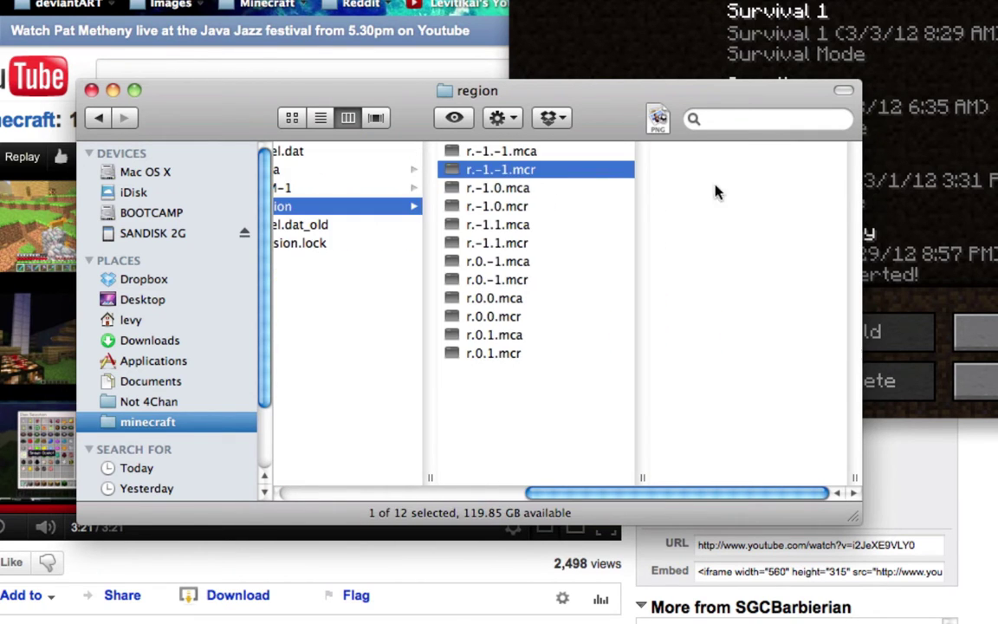
pyautogui.keyDown('super'); pyautogui.click(525, 208); pyautogui.keyUp('super')
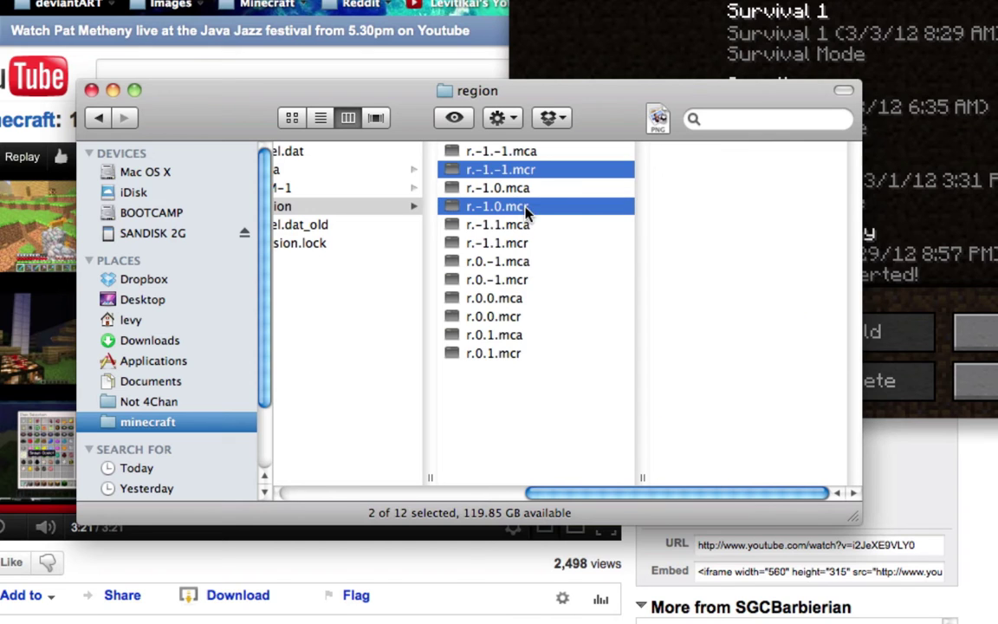
pyautogui.click(520, 226)
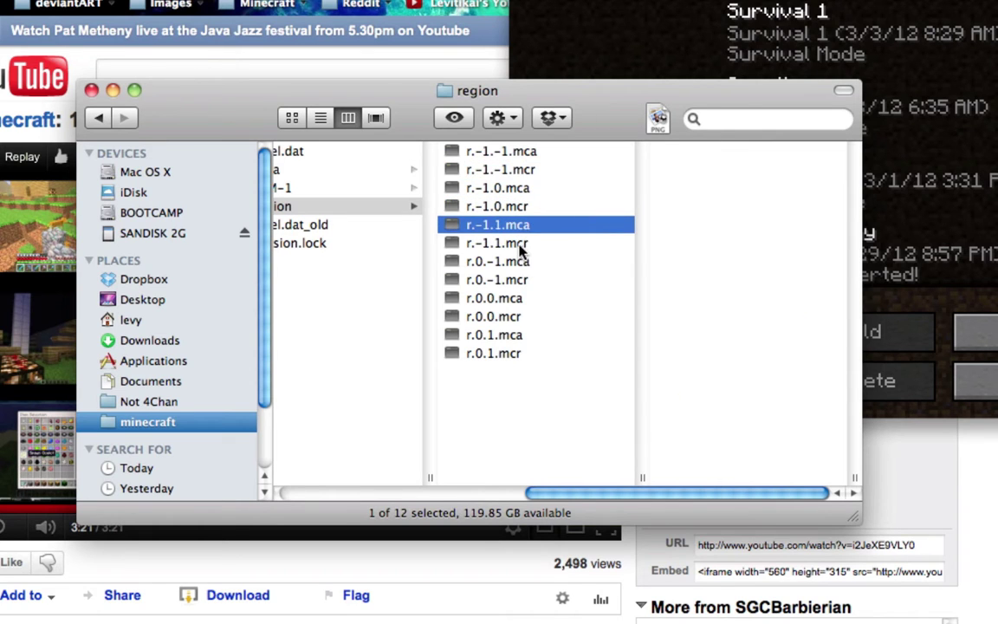
pyautogui.click(502, 243)
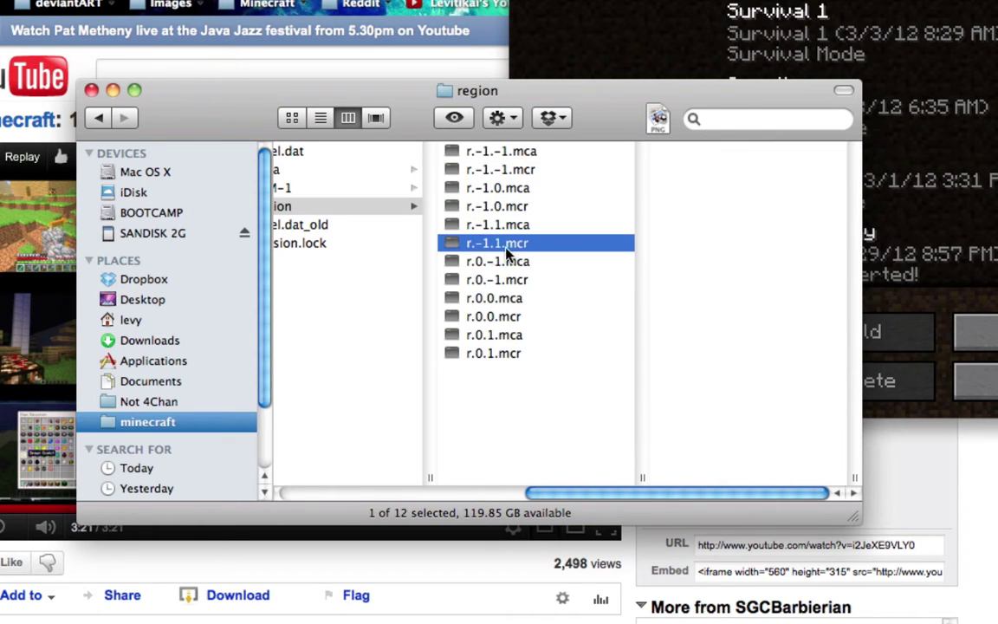
pyautogui.click(509, 336)
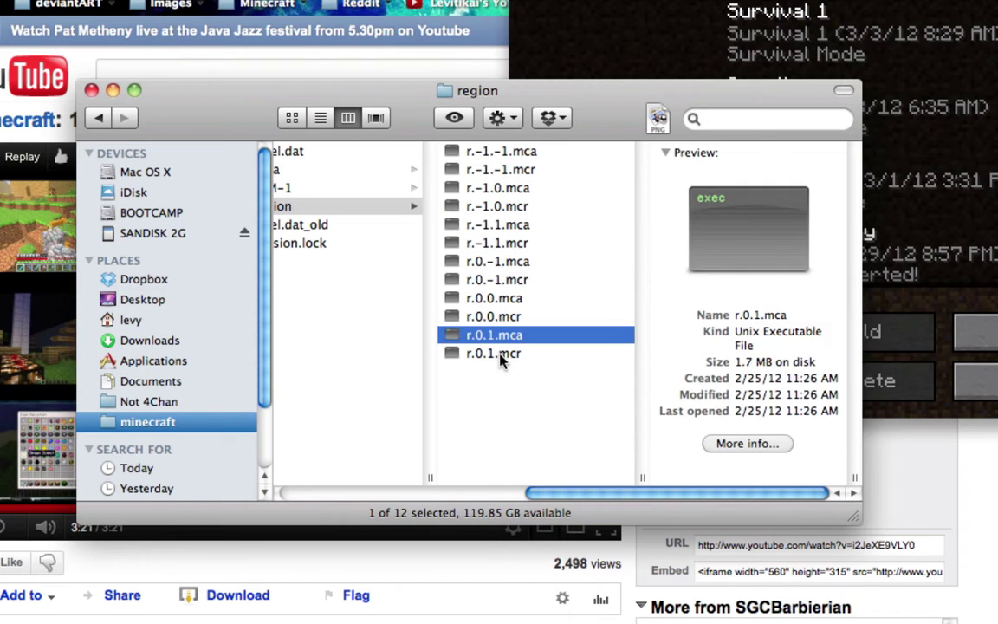
pyautogui.click(500, 354)
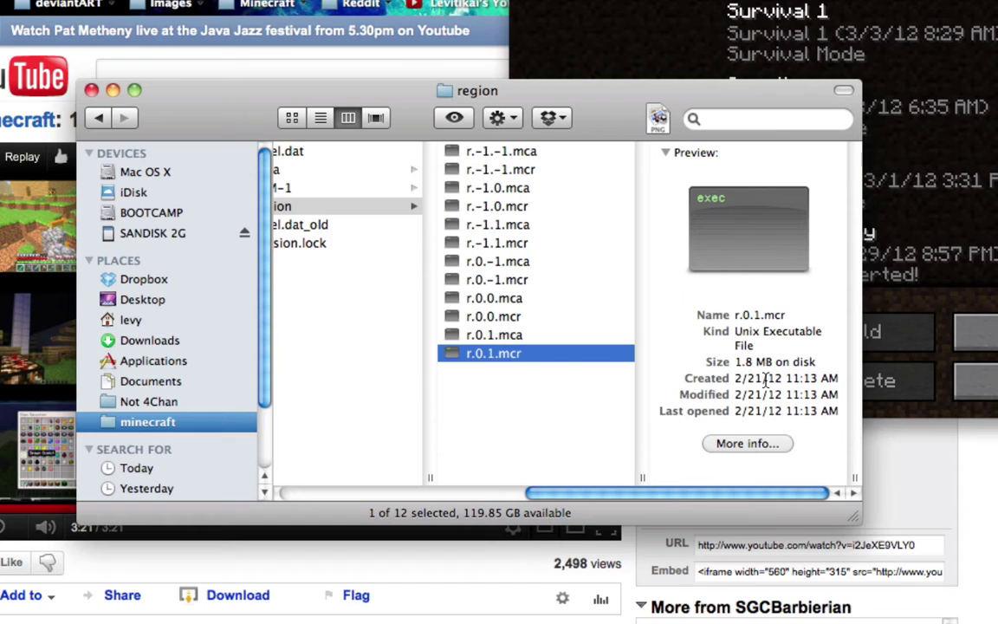
pyautogui.press('Up')
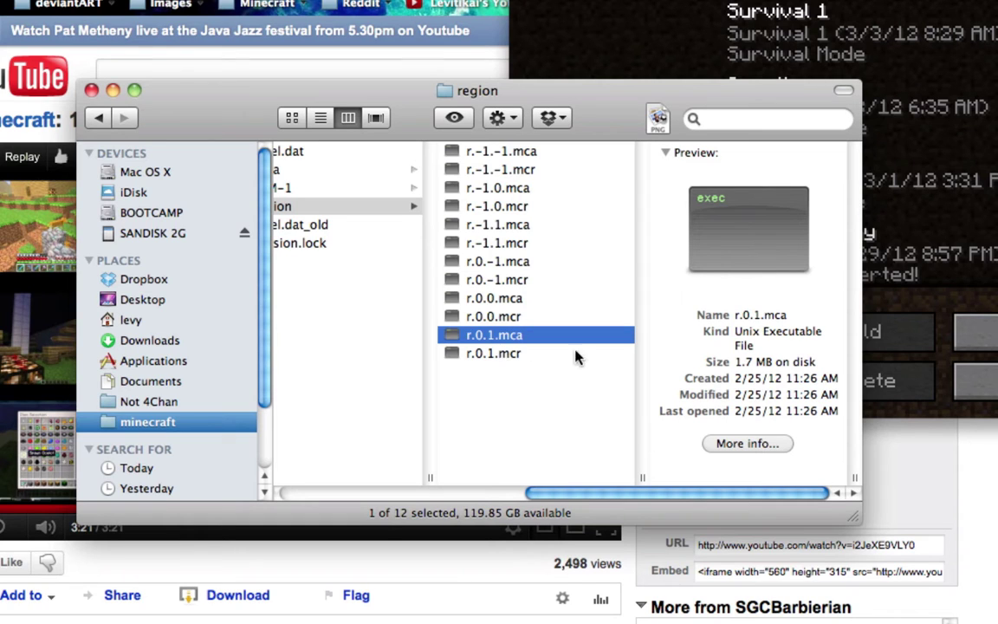
pyautogui.click(750, 378)
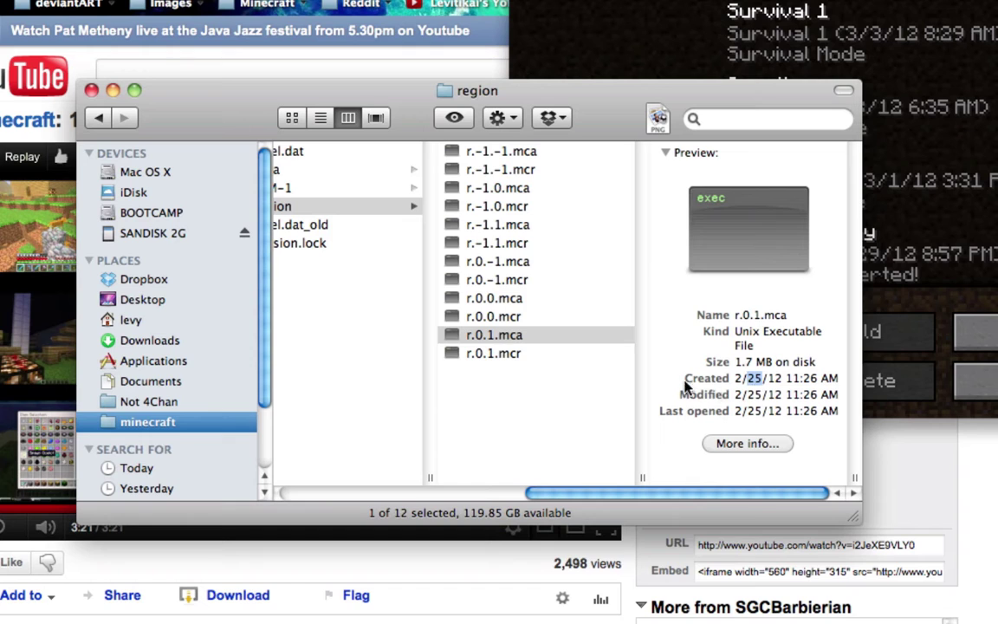
pyautogui.click(500, 355)
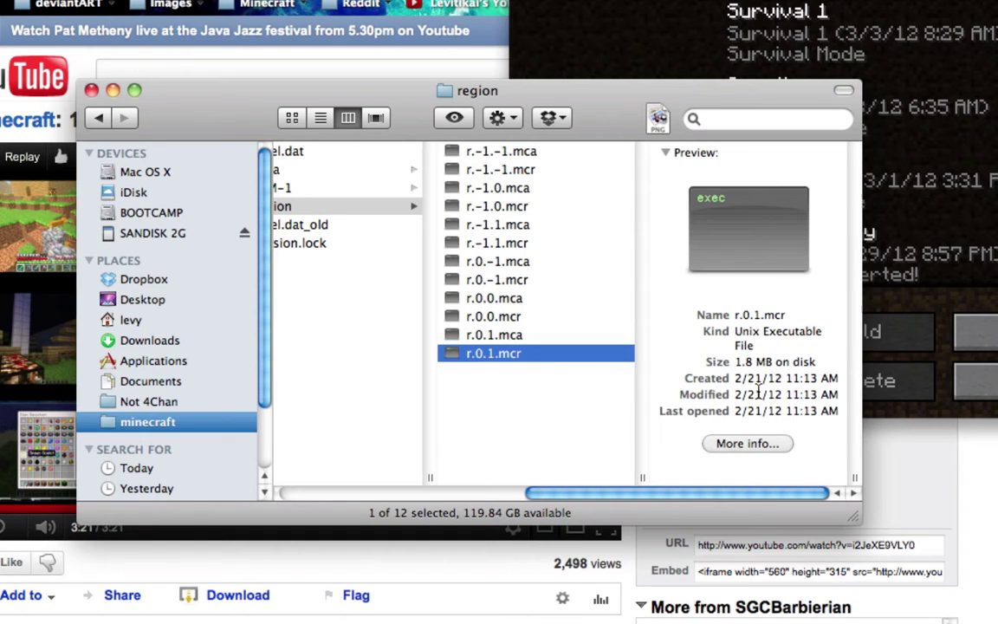
# - Trash the six .mca region files, r.-1.-1.mca through r.0.1.mca
pyautogui.click(514, 338)
pyautogui.keyDown('super'); pyautogui.click(517, 297); pyautogui.keyUp('super')
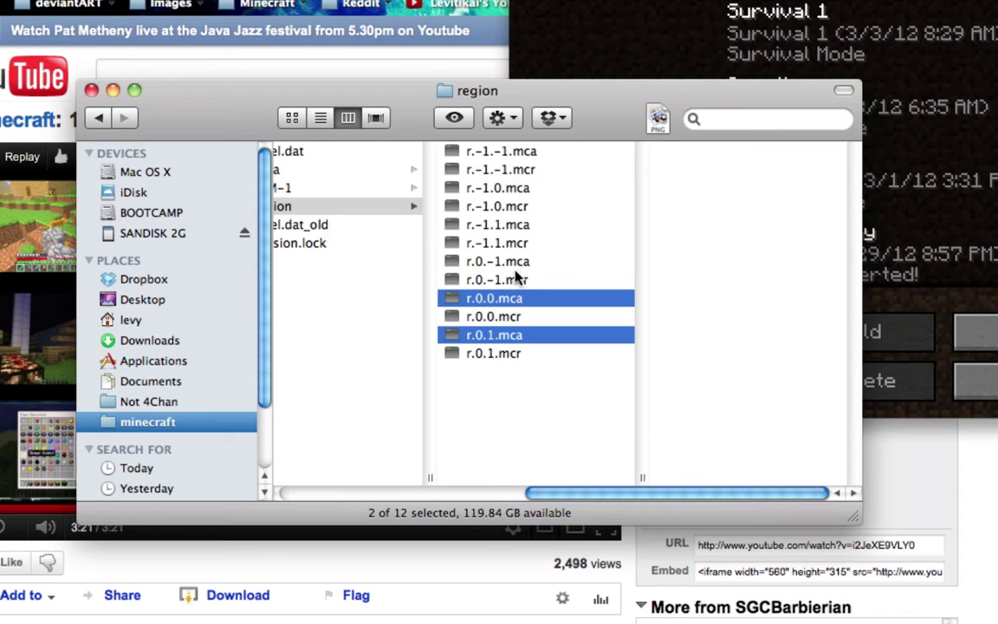
pyautogui.keyDown('super'); pyautogui.click(515, 260); pyautogui.keyUp('super')
pyautogui.keyDown('super'); pyautogui.click(514, 225); pyautogui.keyUp('super')
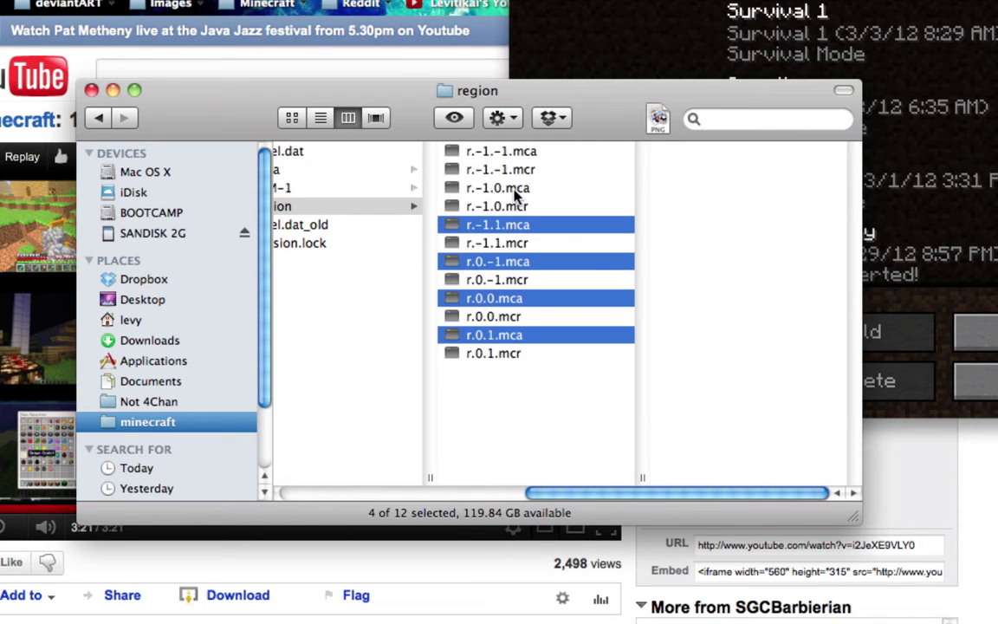
pyautogui.keyDown('super'); pyautogui.click(514, 189); pyautogui.keyUp('super')
pyautogui.keyDown('super'); pyautogui.click(519, 153); pyautogui.keyUp('super')
pyautogui.rightClick(523, 154)
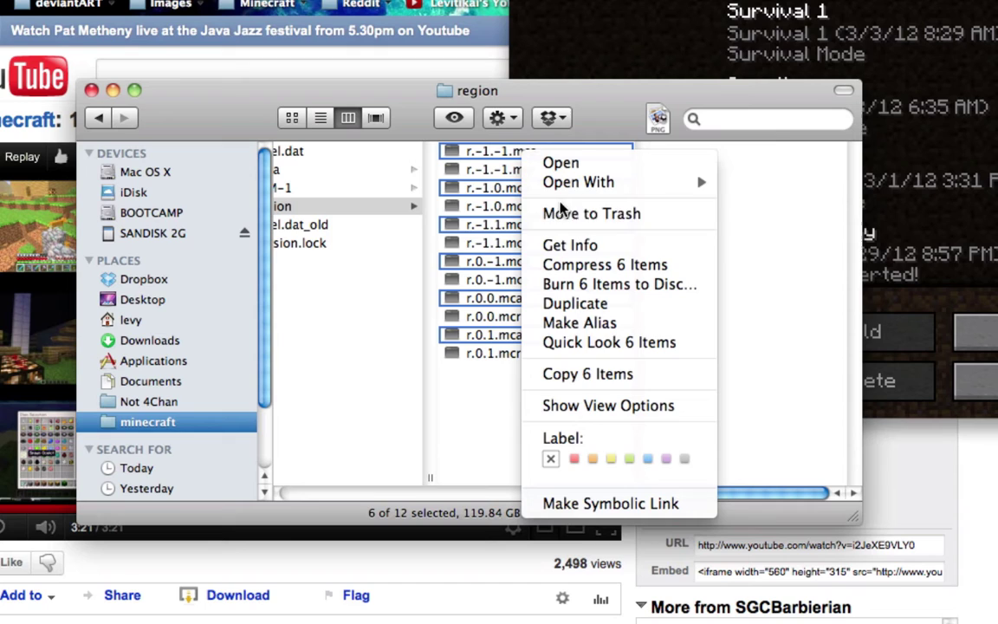
pyautogui.click(562, 213)
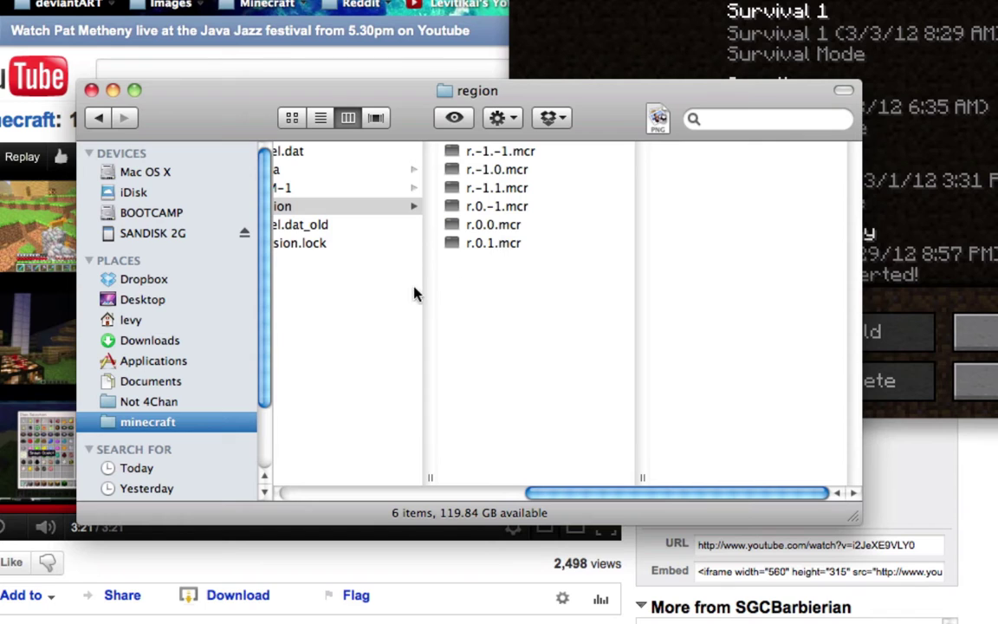
# - Trash the four .mca files in DIM-1's region folder
pyautogui.click(296, 188)
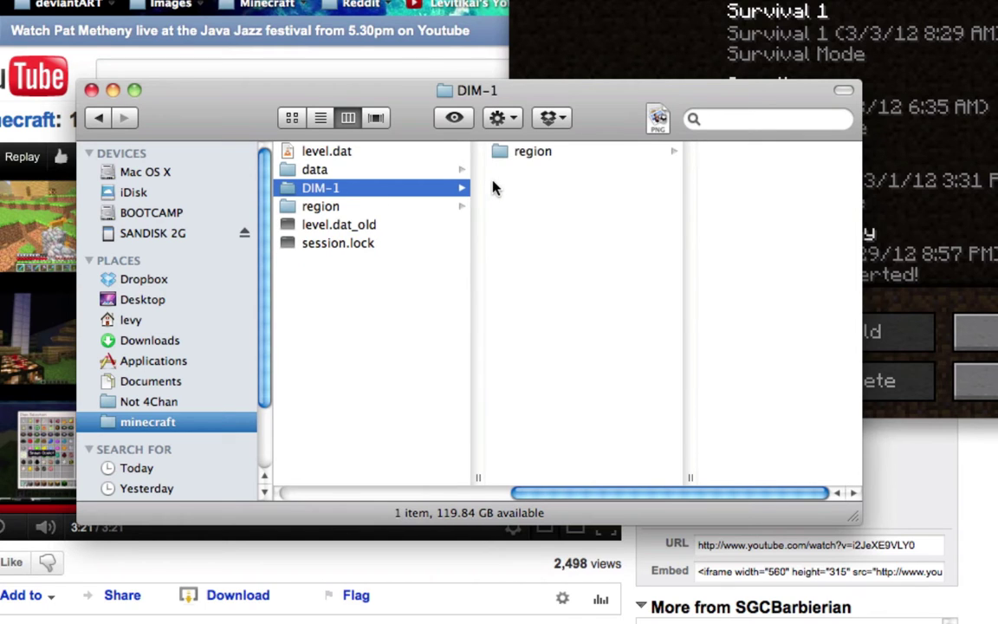
pyautogui.click(532, 153)
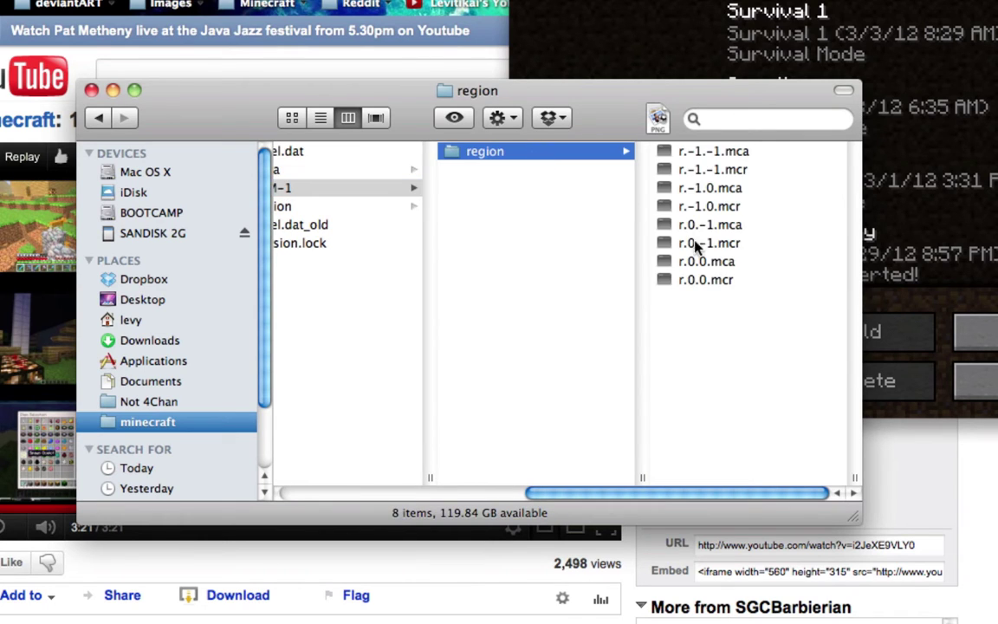
pyautogui.click(724, 262)
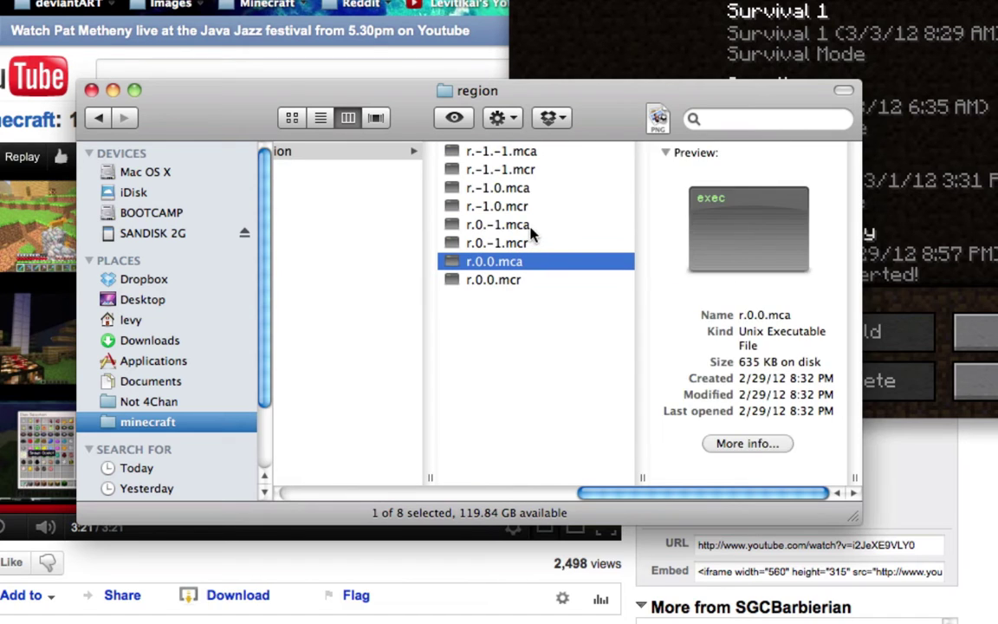
pyautogui.keyDown('super'); pyautogui.click(530, 224); pyautogui.keyUp('super')
pyautogui.keyDown('super'); pyautogui.click(518, 191); pyautogui.keyUp('super')
pyautogui.keyDown('super'); pyautogui.click(517, 152); pyautogui.keyUp('super')
pyautogui.rightClick(519, 152)
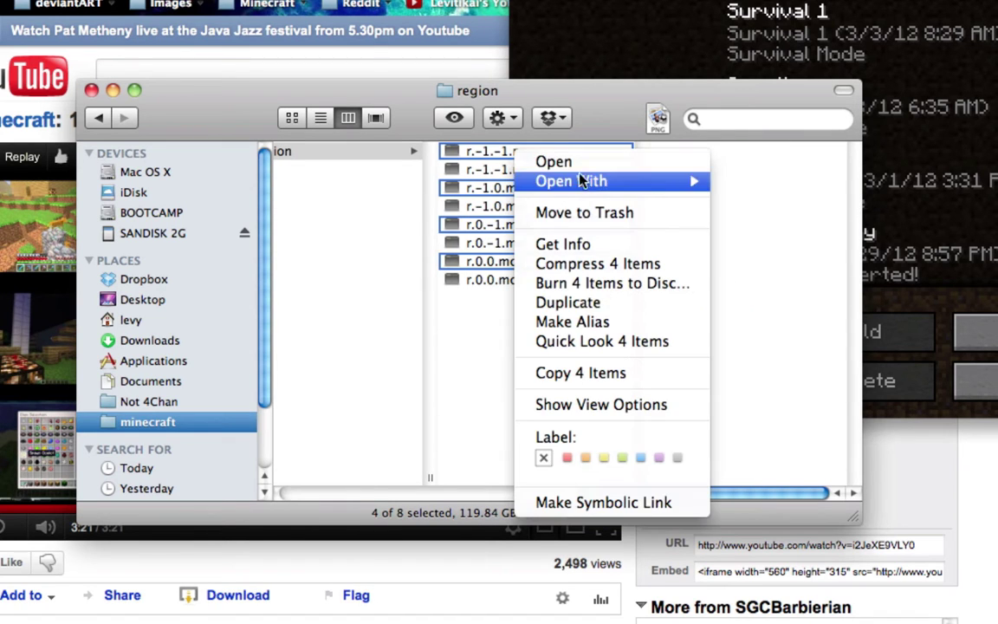
pyautogui.click(581, 213)
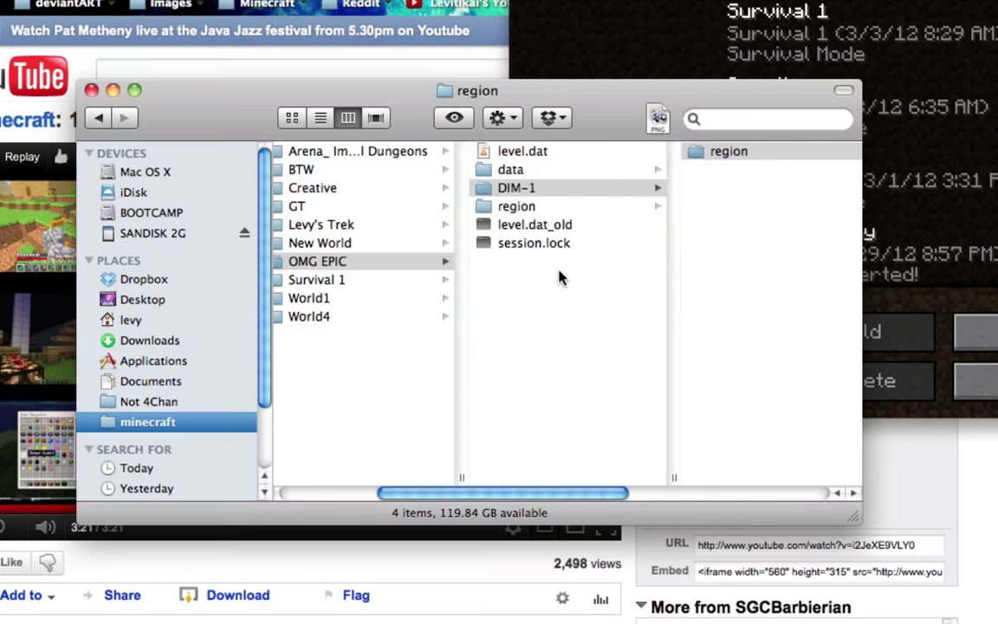
# - Verify the remaining files in both region folders, then close the Finder window
pyautogui.click(652, 223)
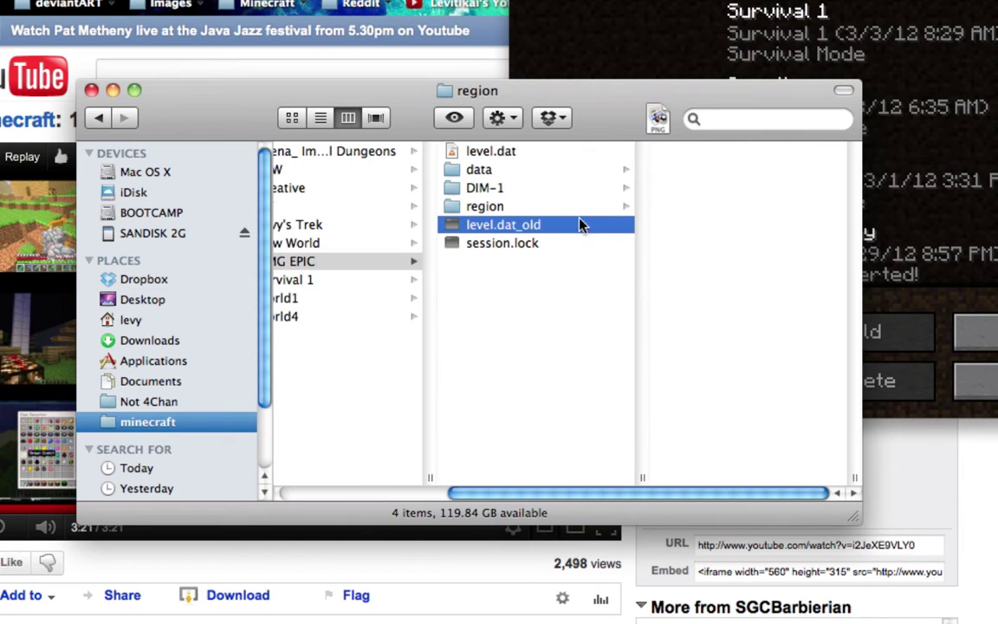
pyautogui.click(522, 209)
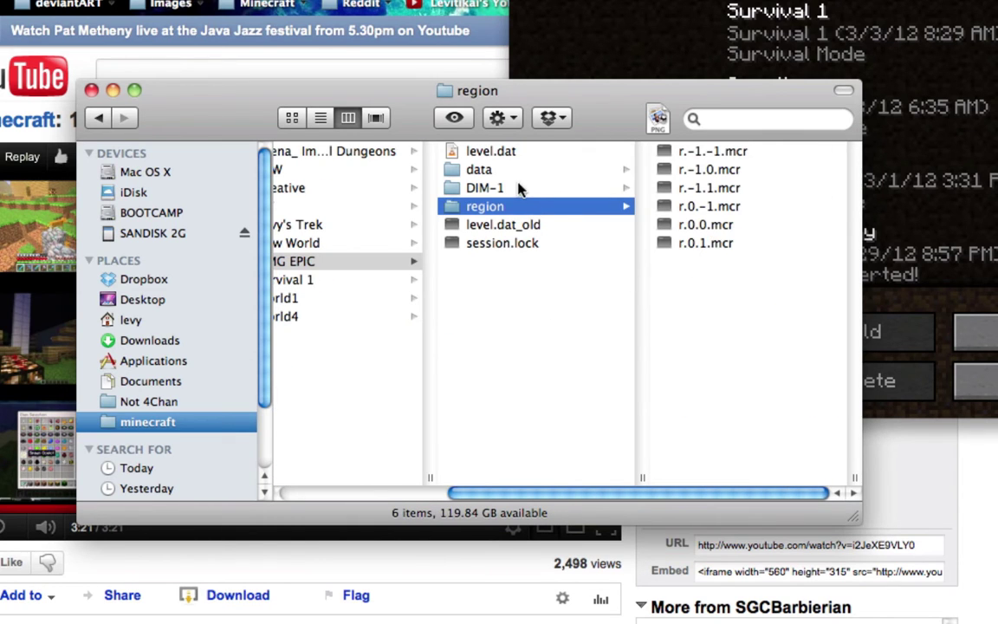
pyautogui.click(518, 188)
pyautogui.click(669, 157)
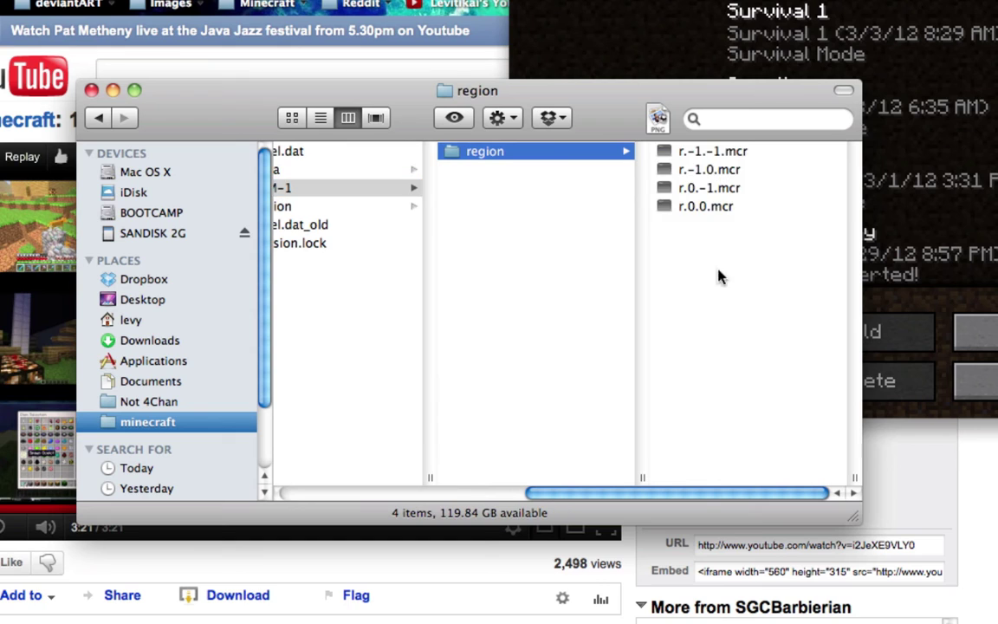
pyautogui.hscroll(-3, 461, 216)
pyautogui.click(456, 170)
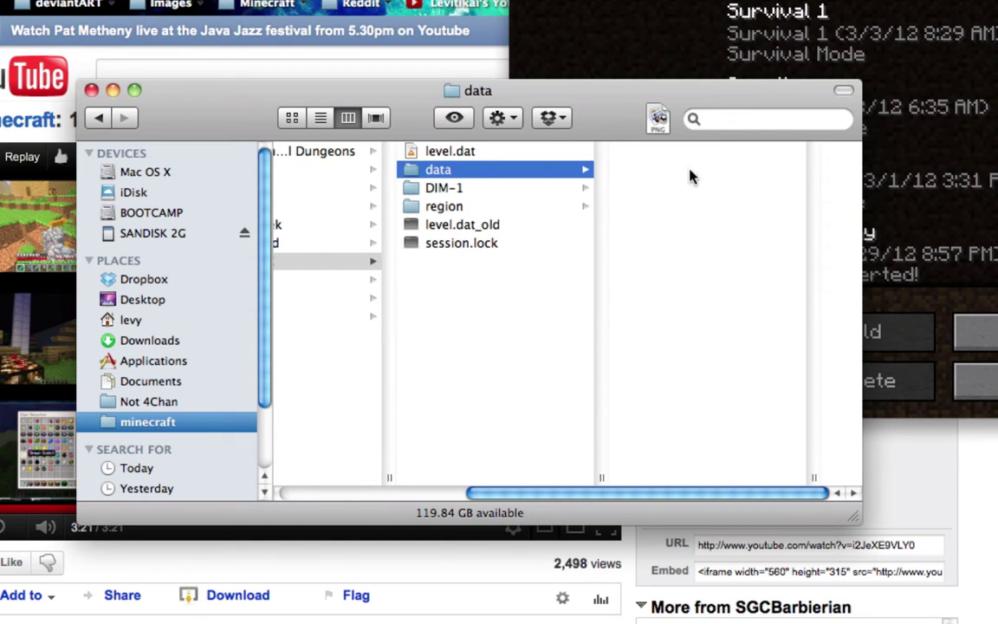
pyautogui.click(440, 151)
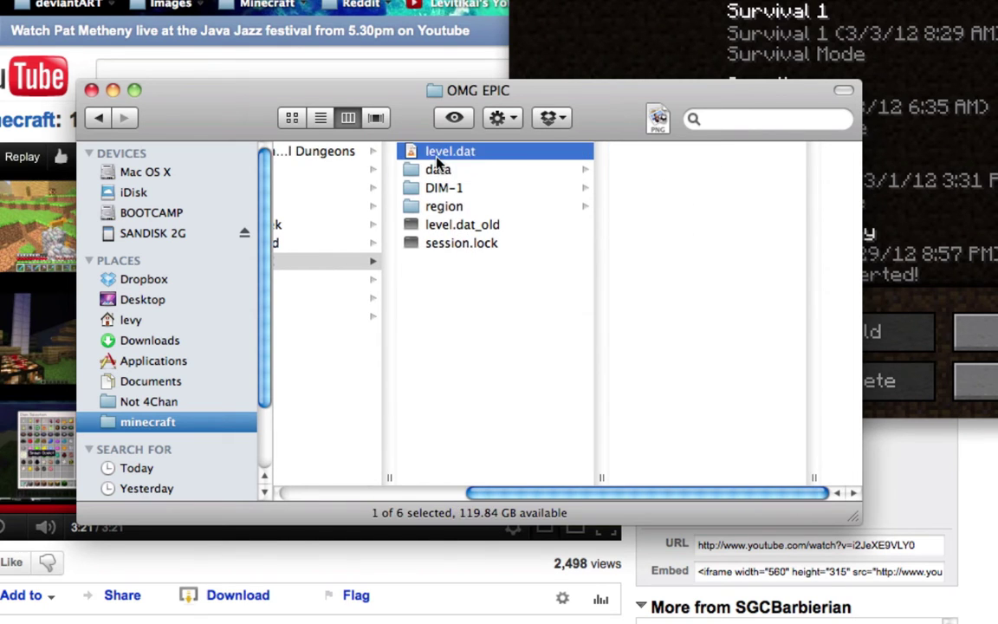
pyautogui.click(91, 90)
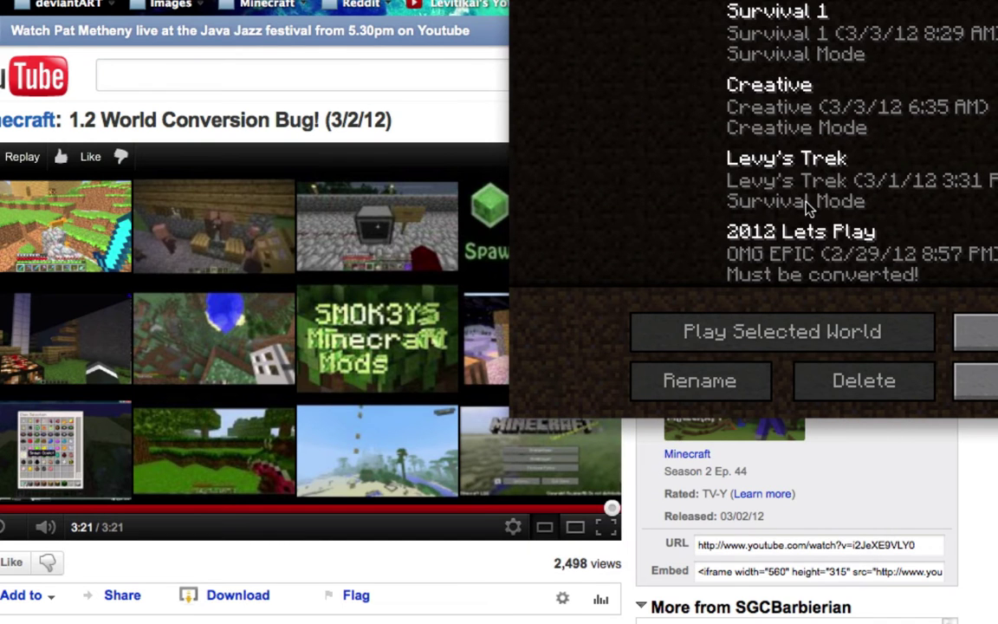
# - Play the 2012 Lets Play world from Singleplayer so it converts to Anvil
pyautogui.click(722, 497)
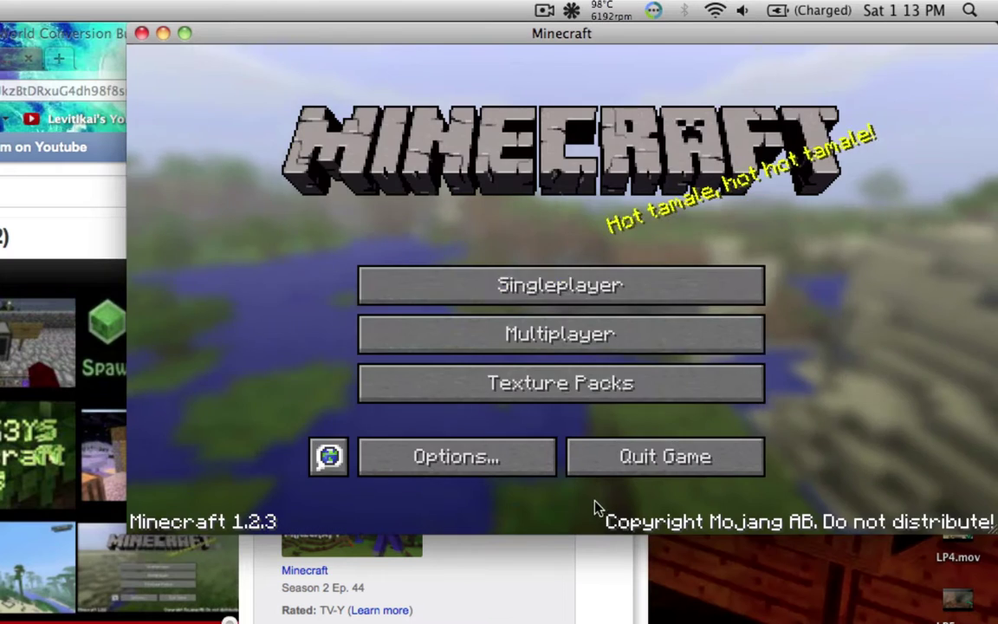
pyautogui.click(487, 286)
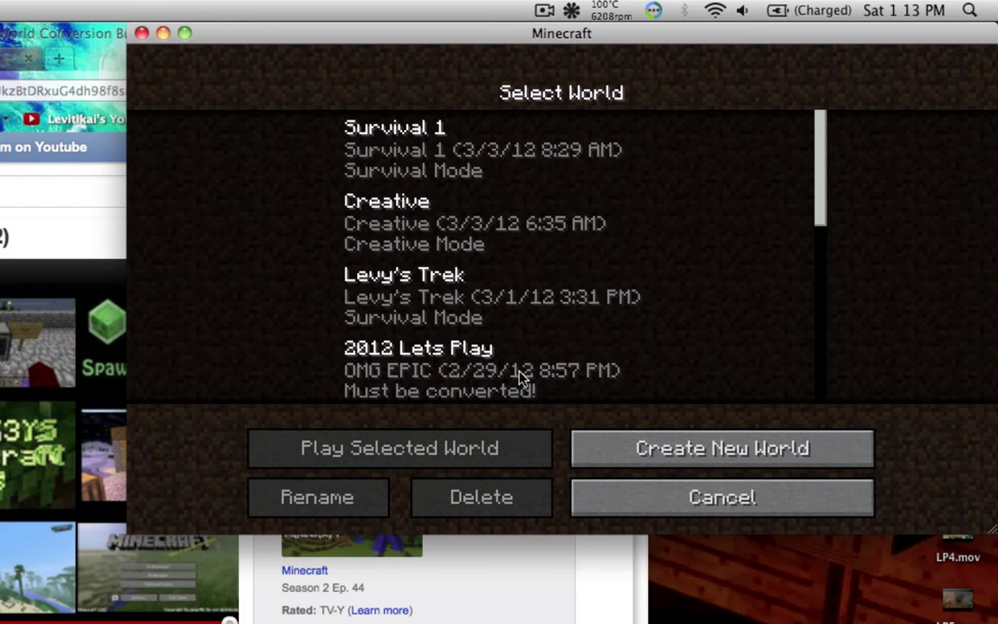
pyautogui.click(396, 391)
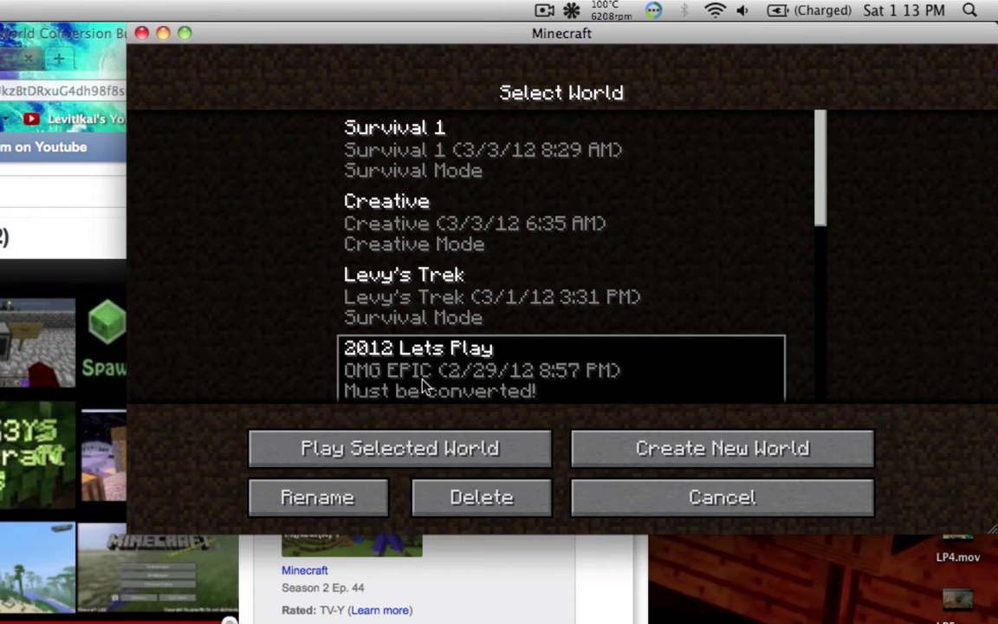
pyautogui.click(387, 465)
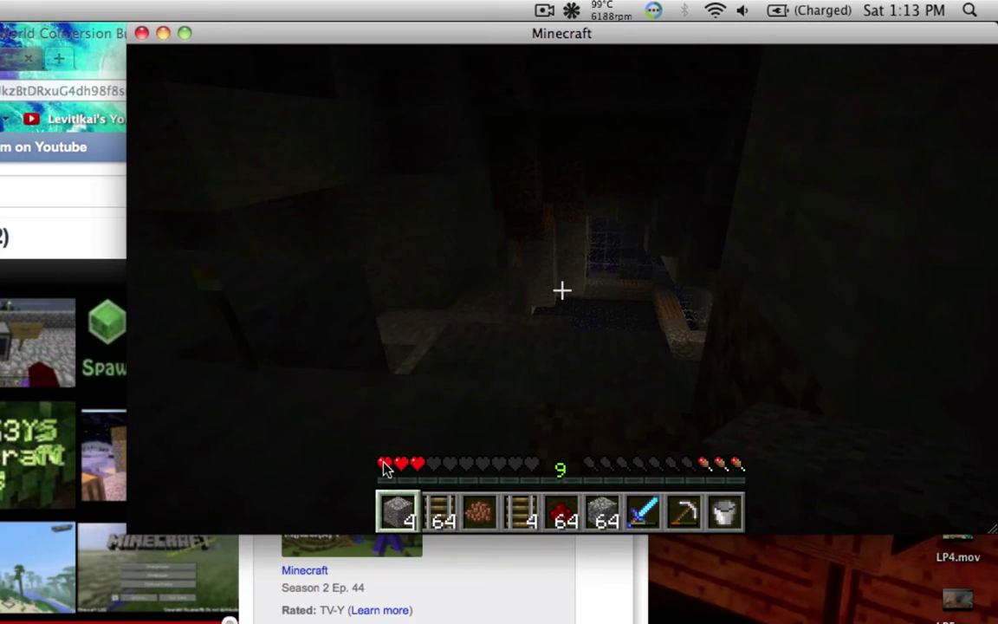
# - Walk through the plank room to the two furnaces and the dark glass-windowed room
pyautogui.click(386, 467)
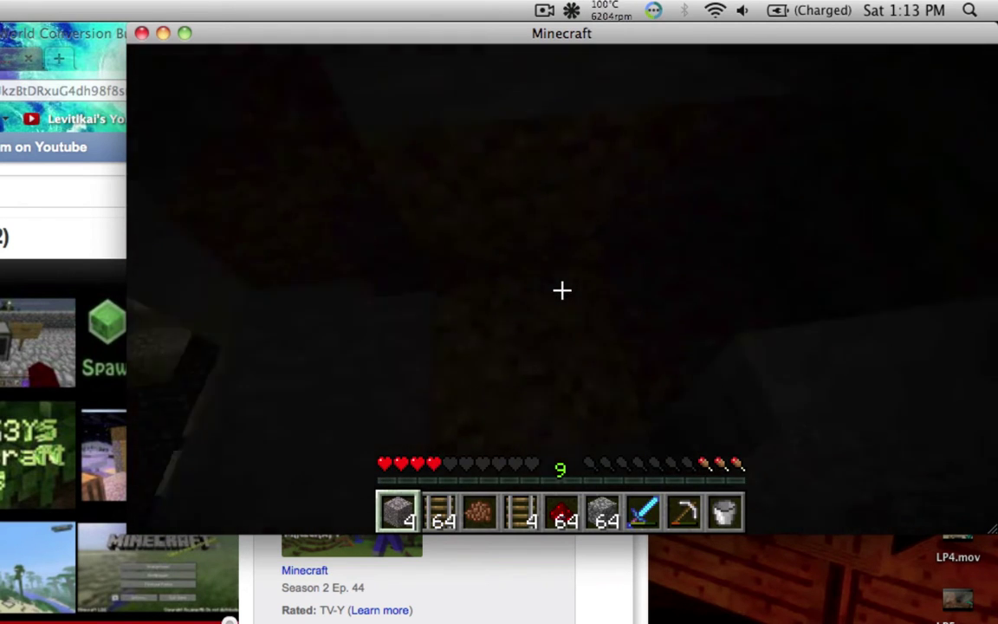
pyautogui.scroll(-3, 561, 290)
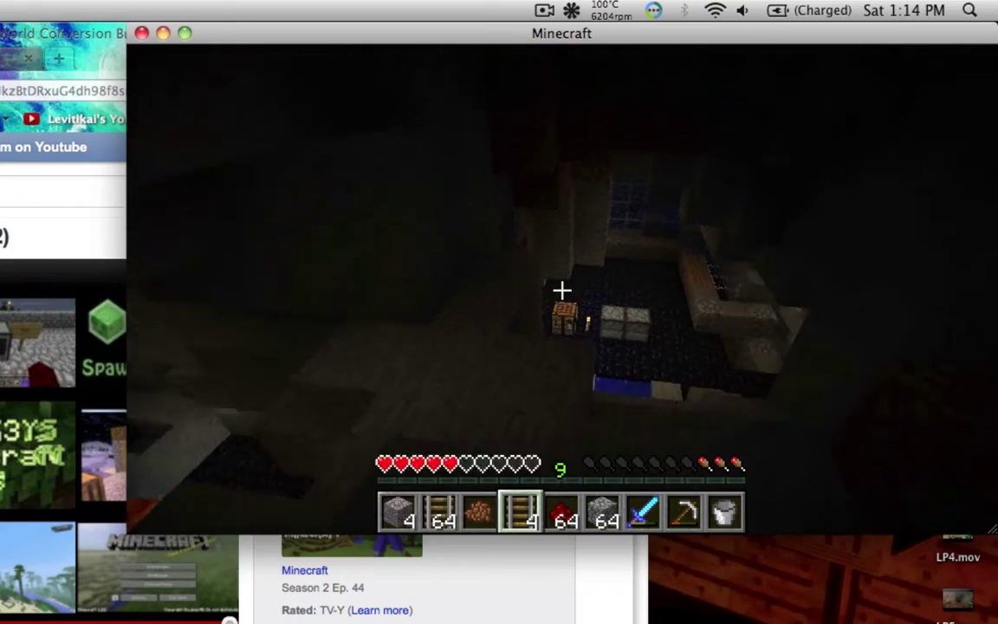
pyautogui.scroll(-1, 562, 290)
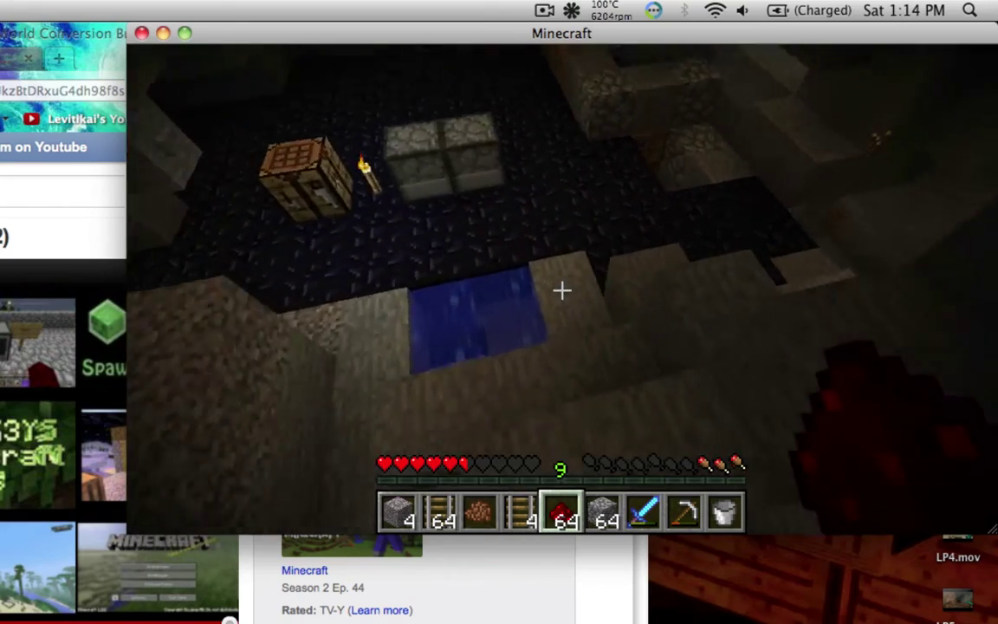
pyautogui.press('w')
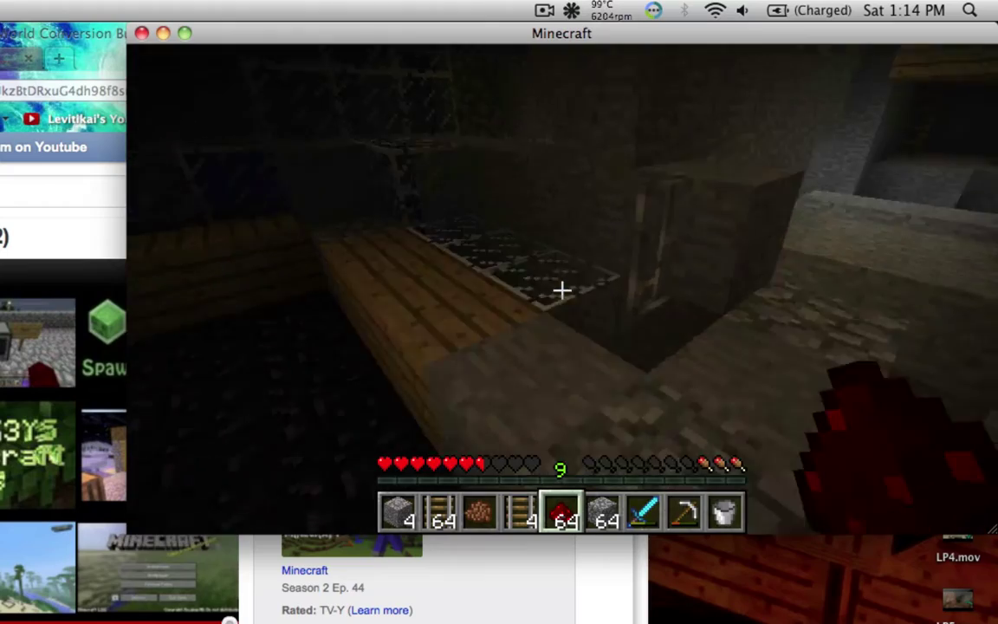
pyautogui.press('w')
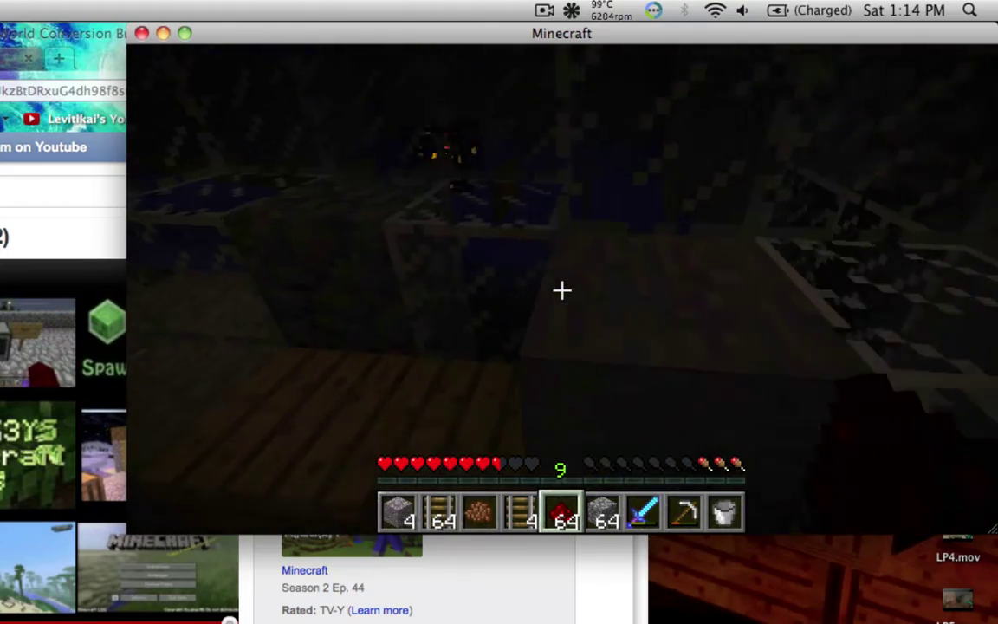
pyautogui.press('w')
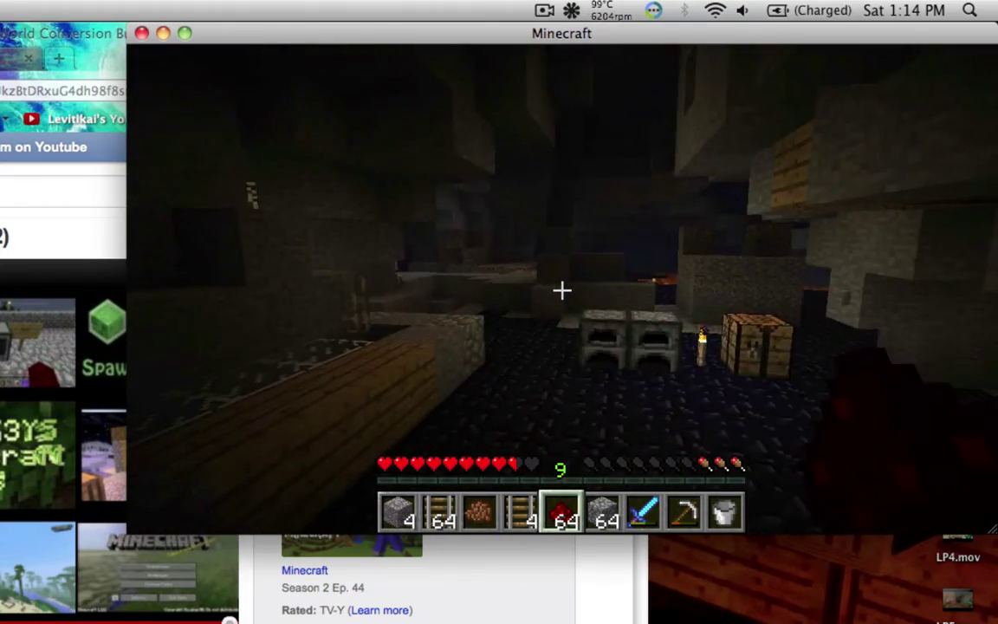
pyautogui.press('w')
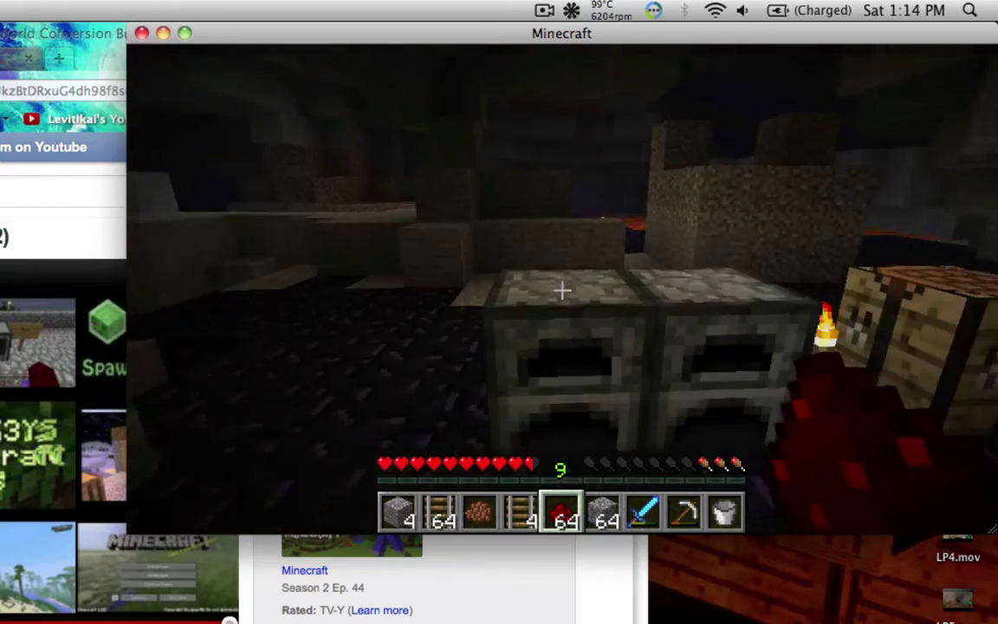
pyautogui.press('w')
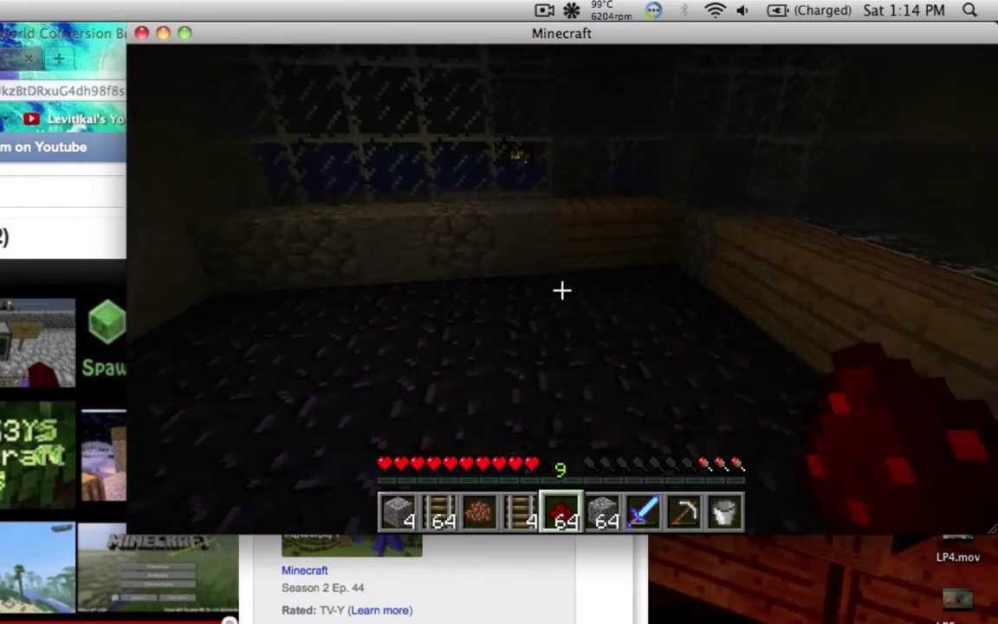
pyautogui.press('w')
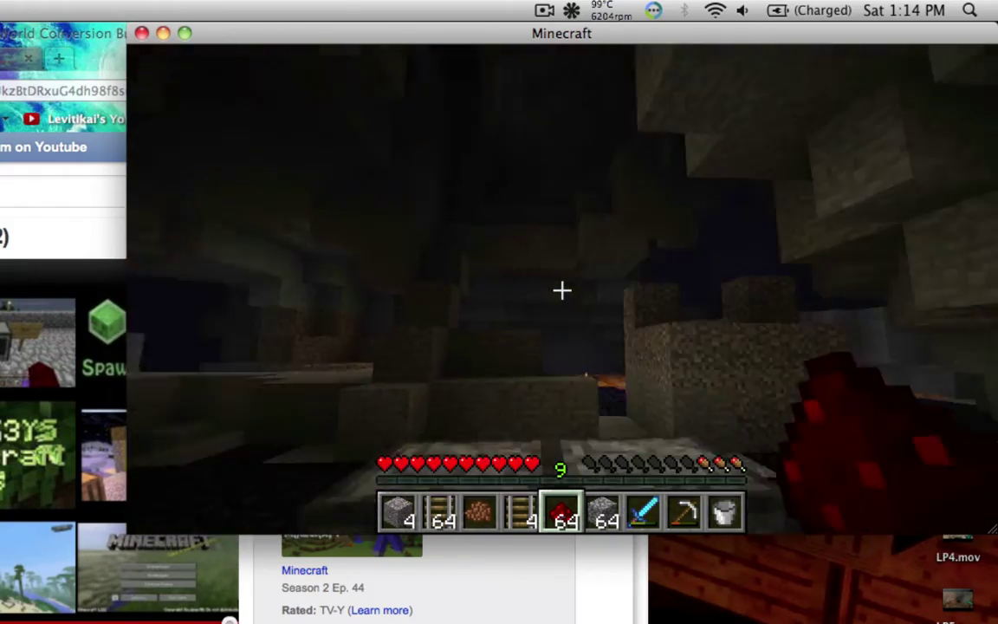
# - Look over the dirt, water and lava, then walk back to the crafting table
pyautogui.press('w')
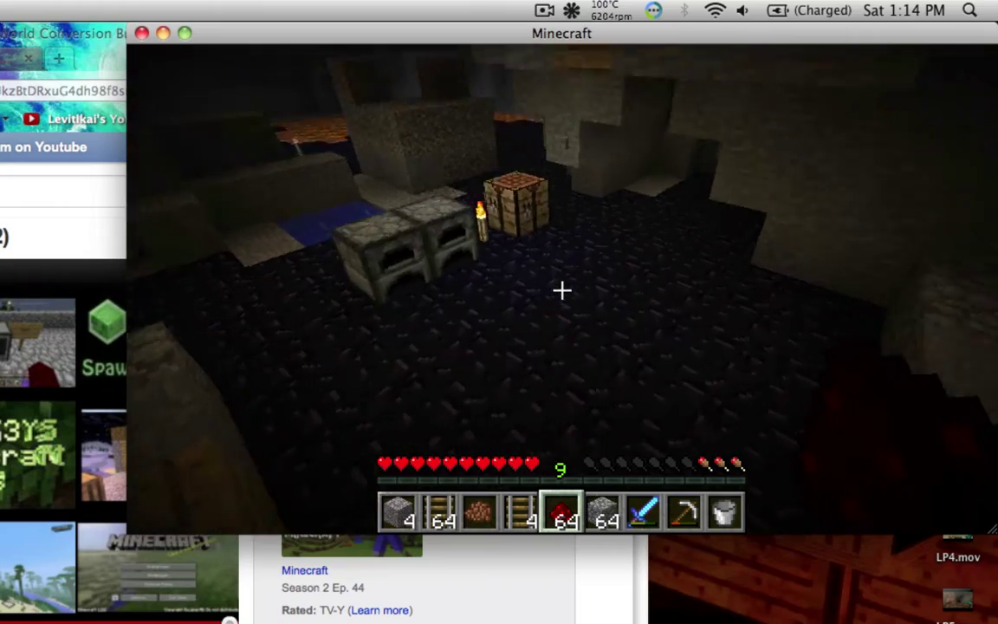
pyautogui.press('w')
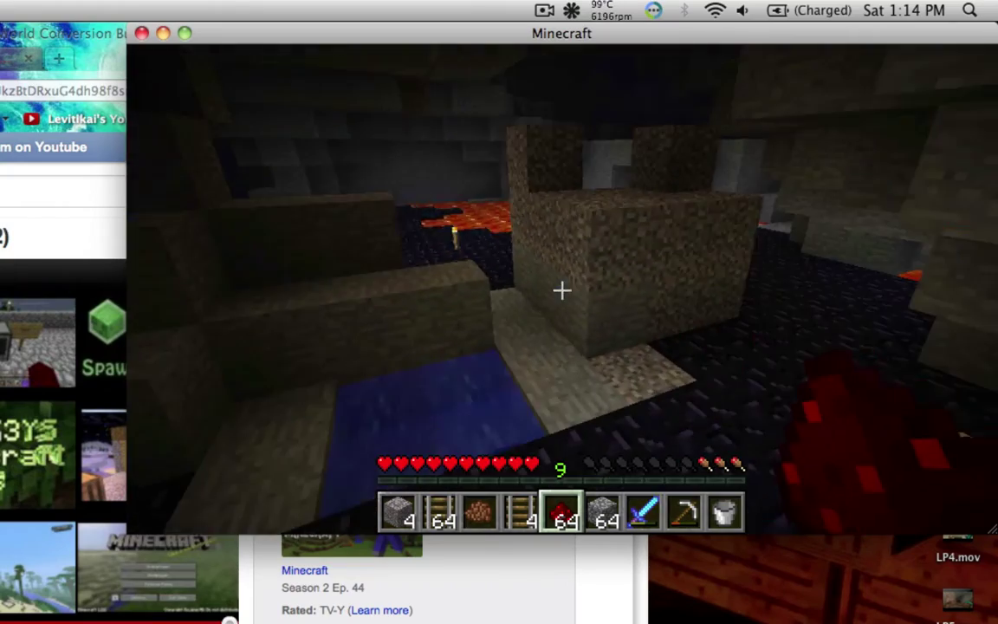
pyautogui.press('w')
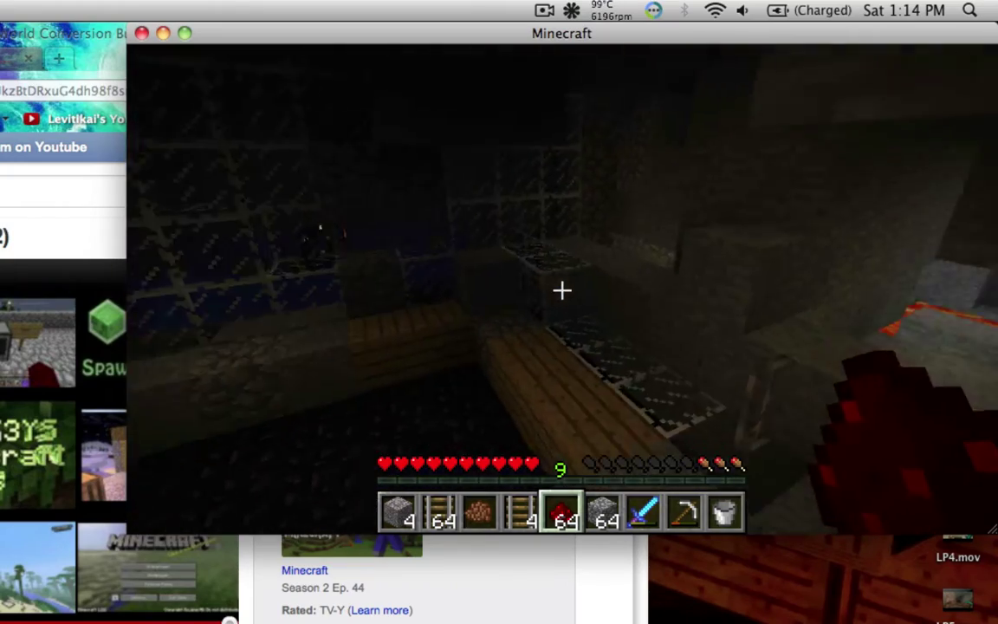
pyautogui.press('w')
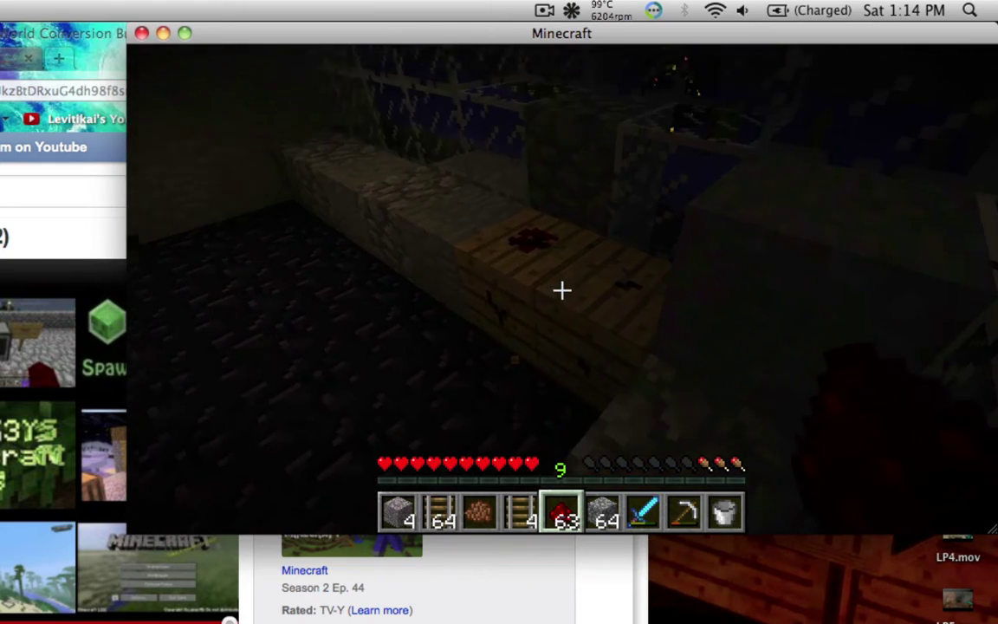
pyautogui.press('w')
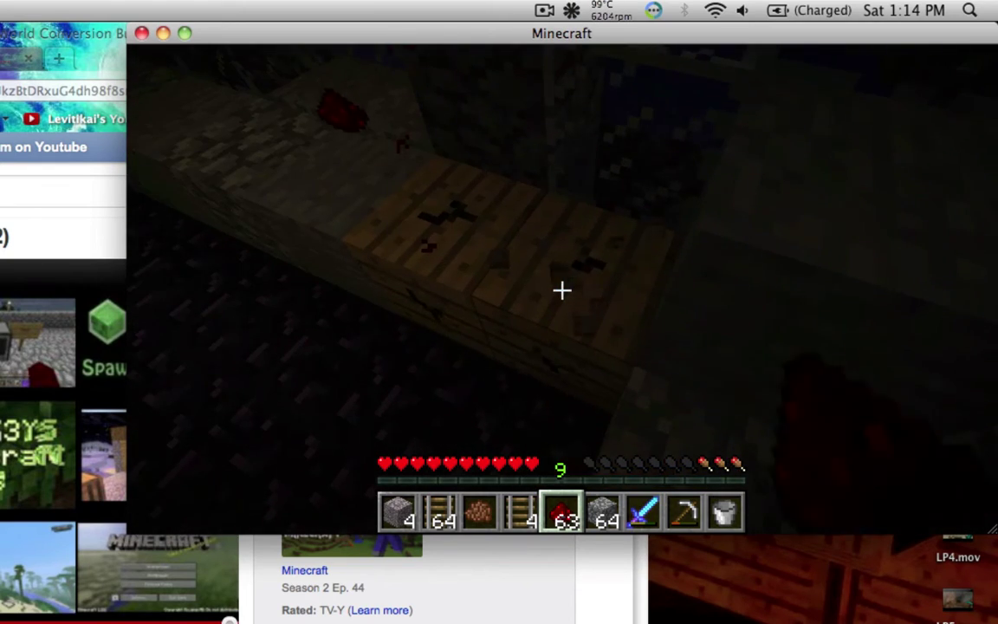
pyautogui.moveTo(561, 291)
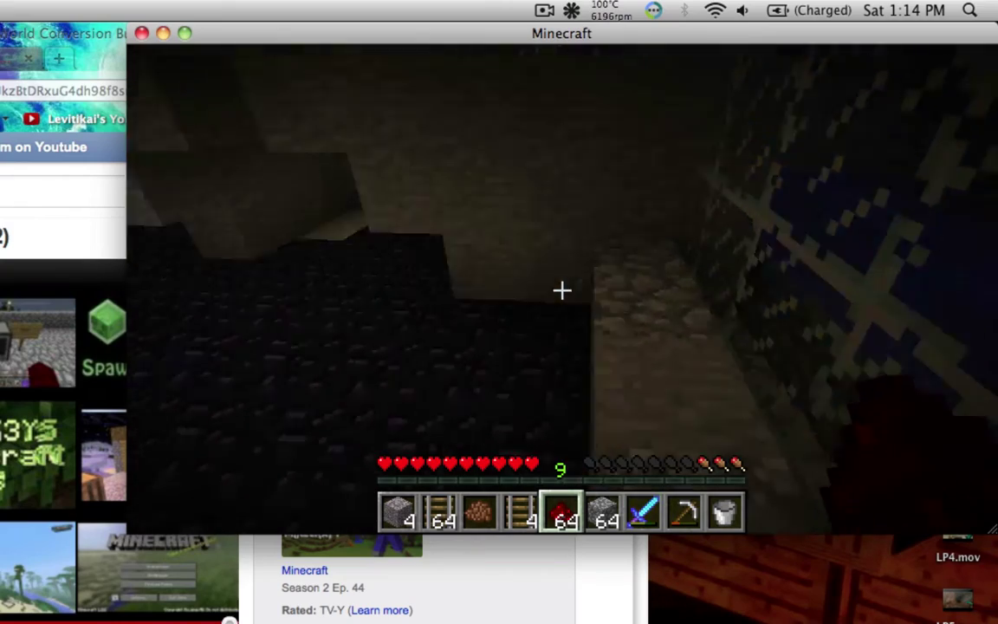
pyautogui.press('w')
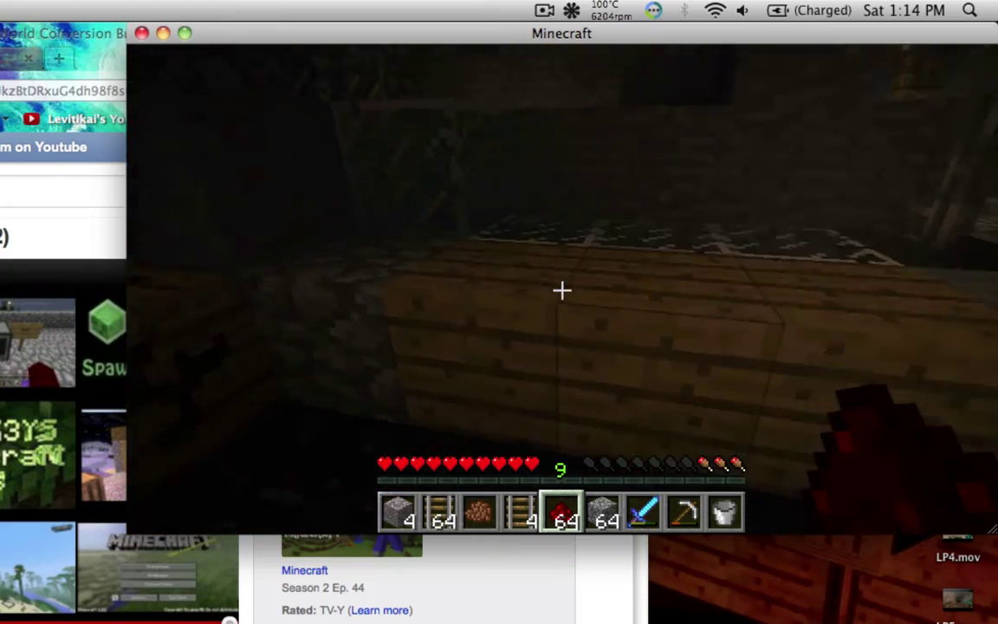
# - Place redstone dust on the chest and plank floor, then break it, leaving 63 in the stack
pyautogui.rightClick(561, 290)
pyautogui.rightClick(561, 290)
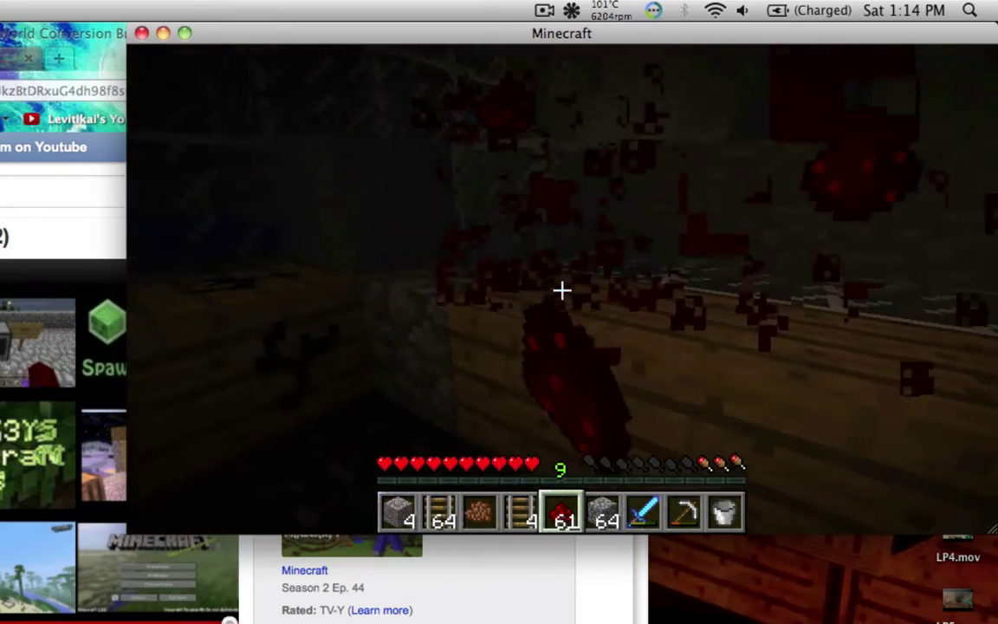
pyautogui.moveTo(561, 290)
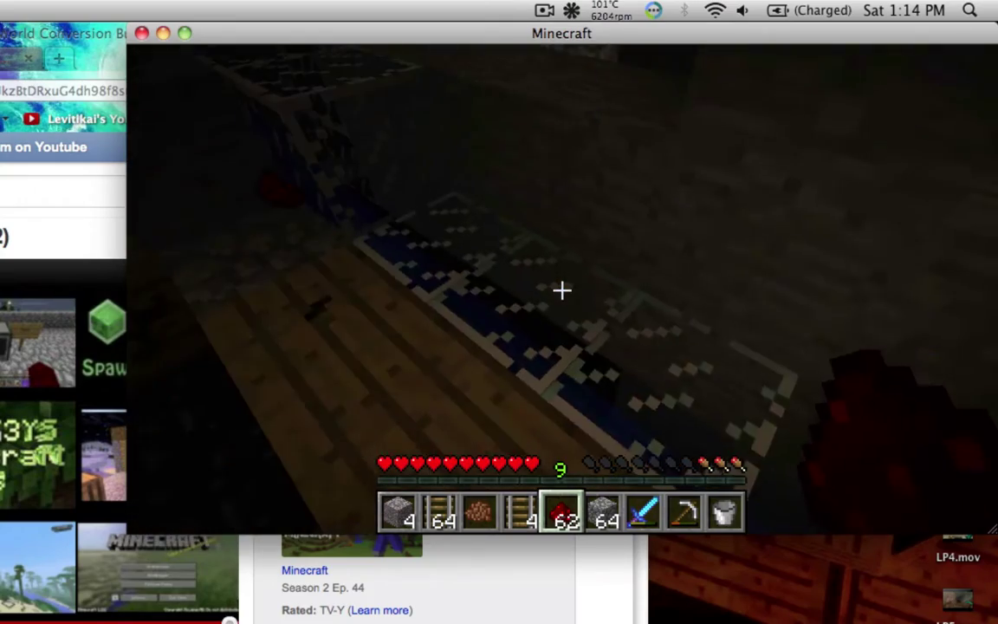
pyautogui.click(561, 290)
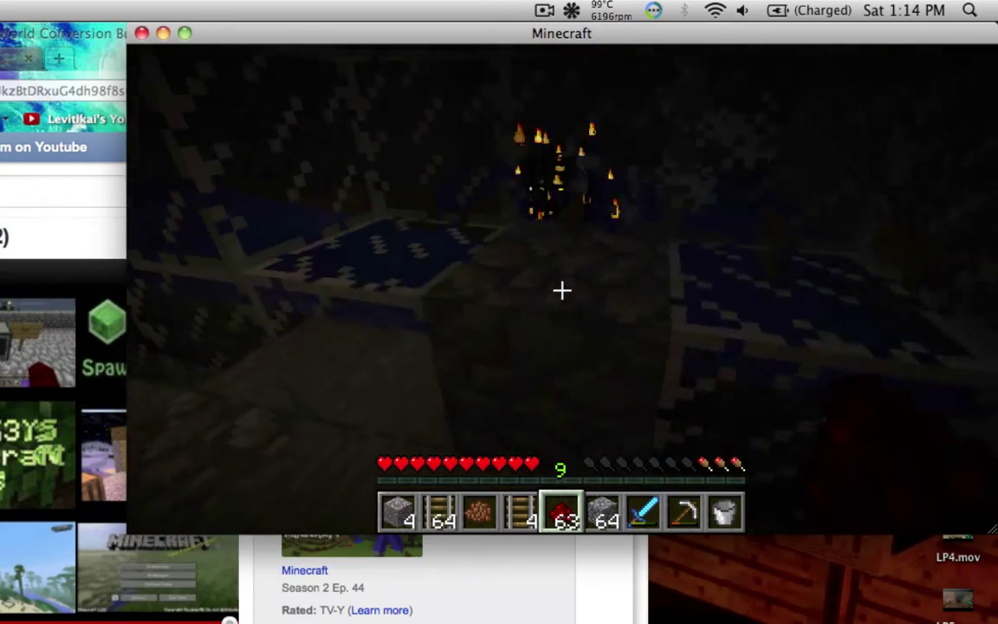
pyautogui.moveTo(561, 290)
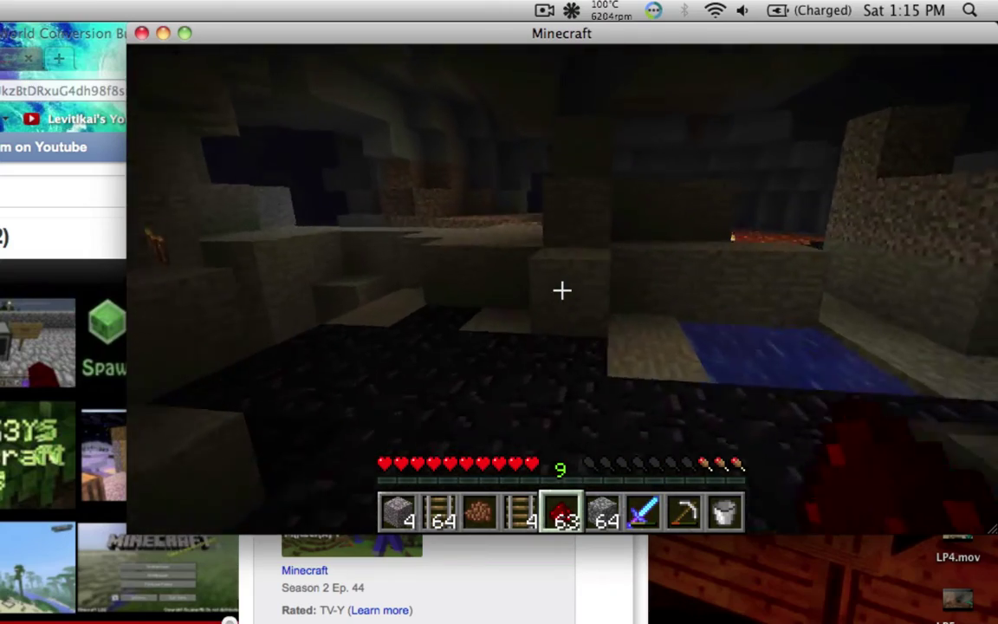
pyautogui.rightClick(561, 291)
pyautogui.rightClick(561, 290)
pyautogui.click(561, 290)
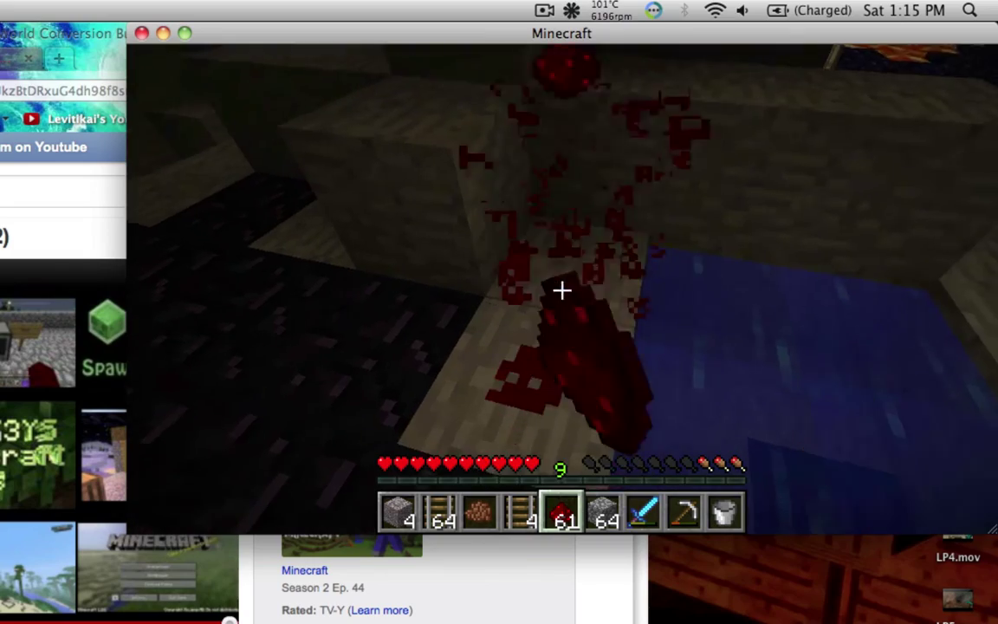
pyautogui.click(561, 290)
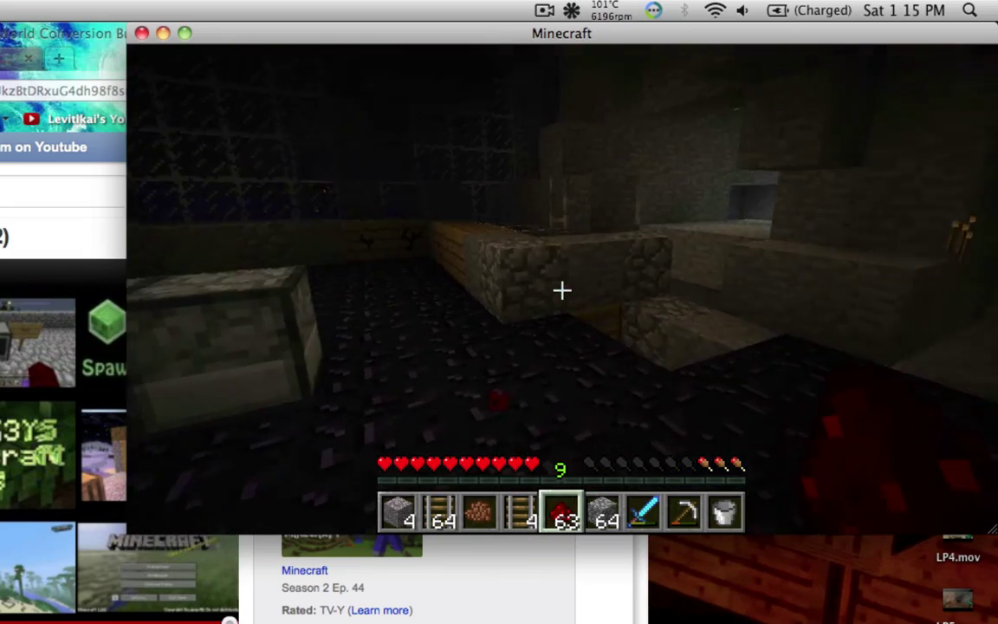
pyautogui.moveTo(561, 290)
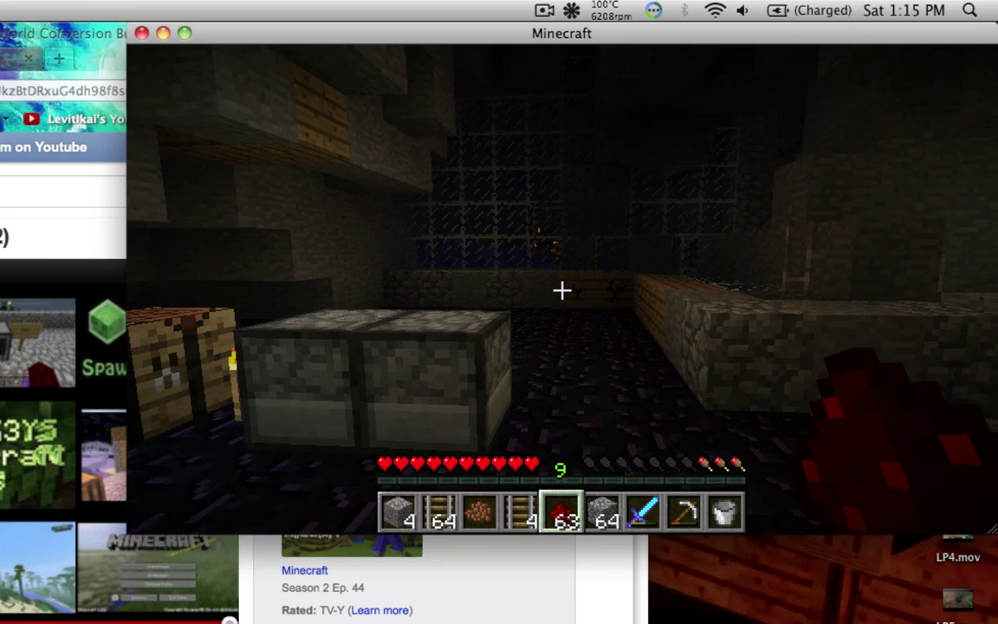
# - Move to the cobblestone ledge and place redstone dust on the floor, leaving 61
pyautogui.press('w')
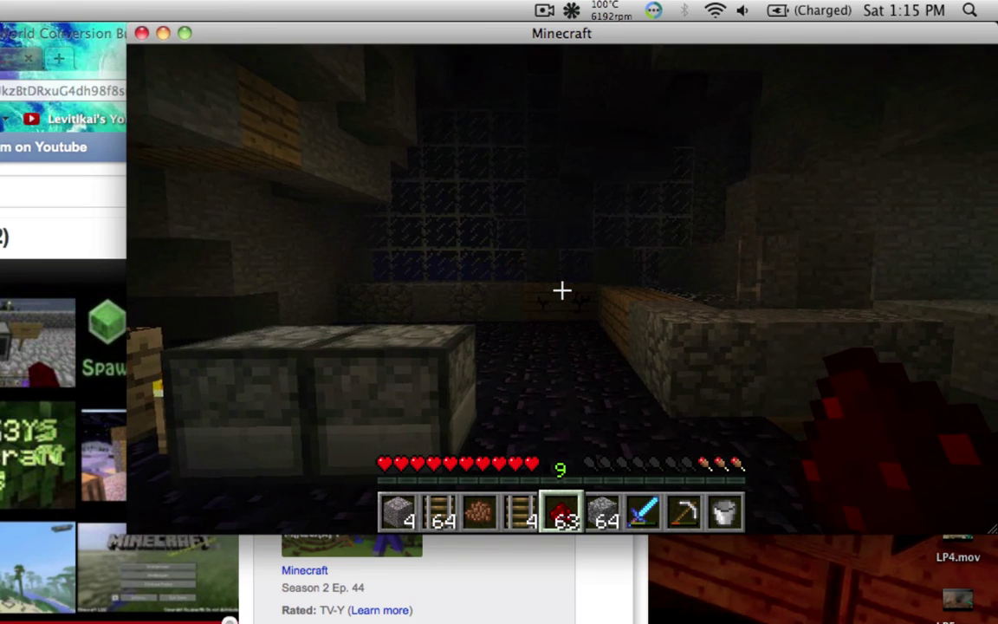
pyautogui.press('w')
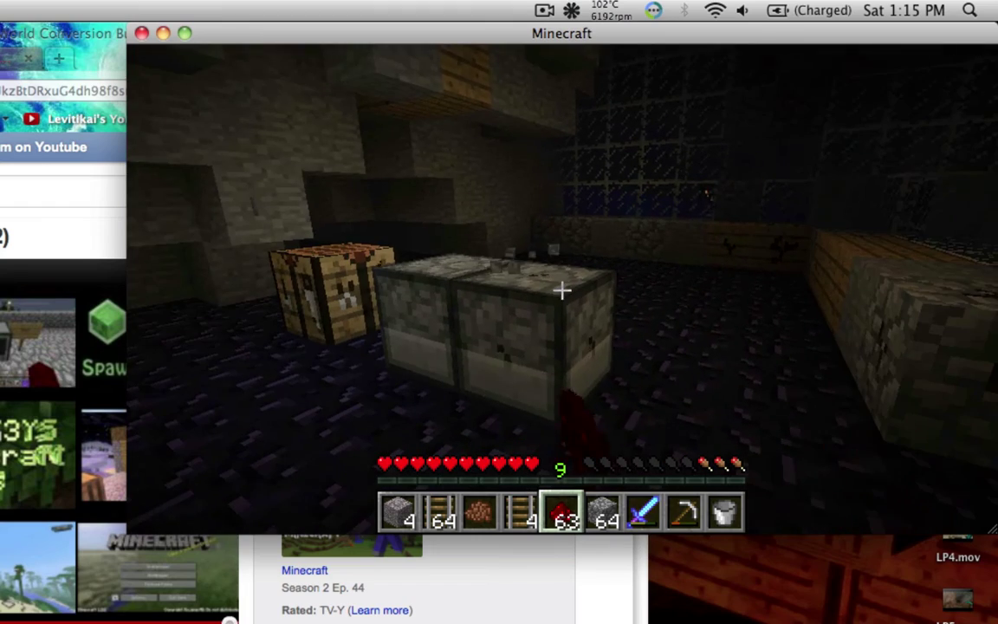
pyautogui.press('a')
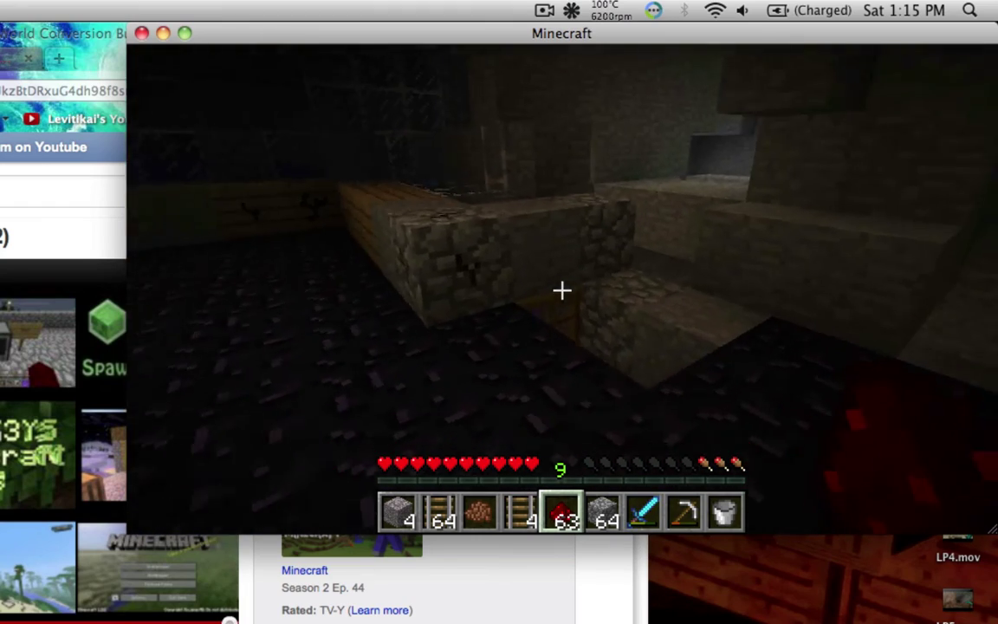
pyautogui.rightClick(561, 291)
pyautogui.rightClick(561, 291)
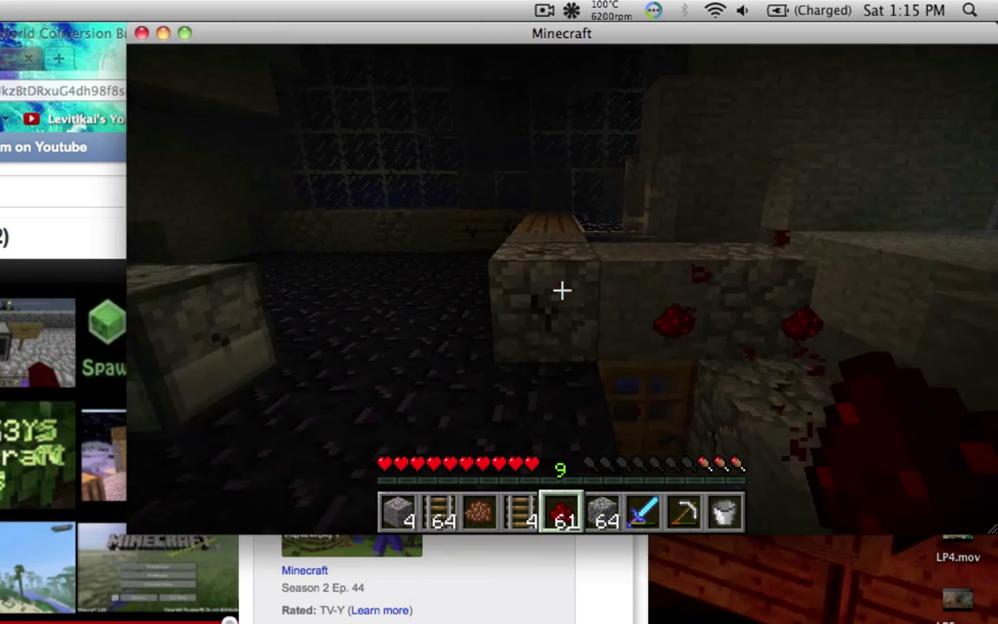
pyautogui.moveTo(561, 291)
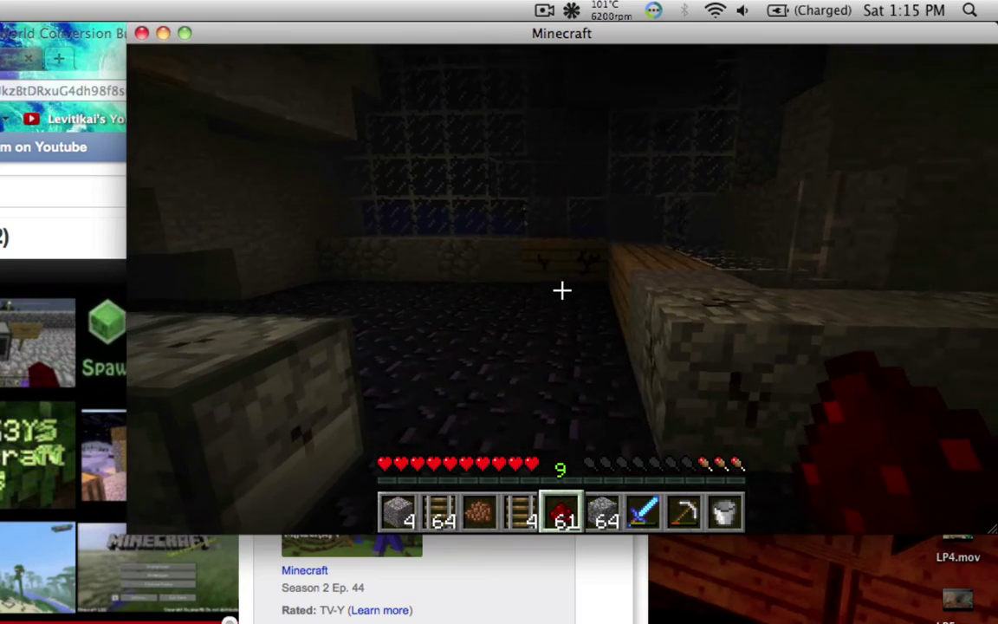